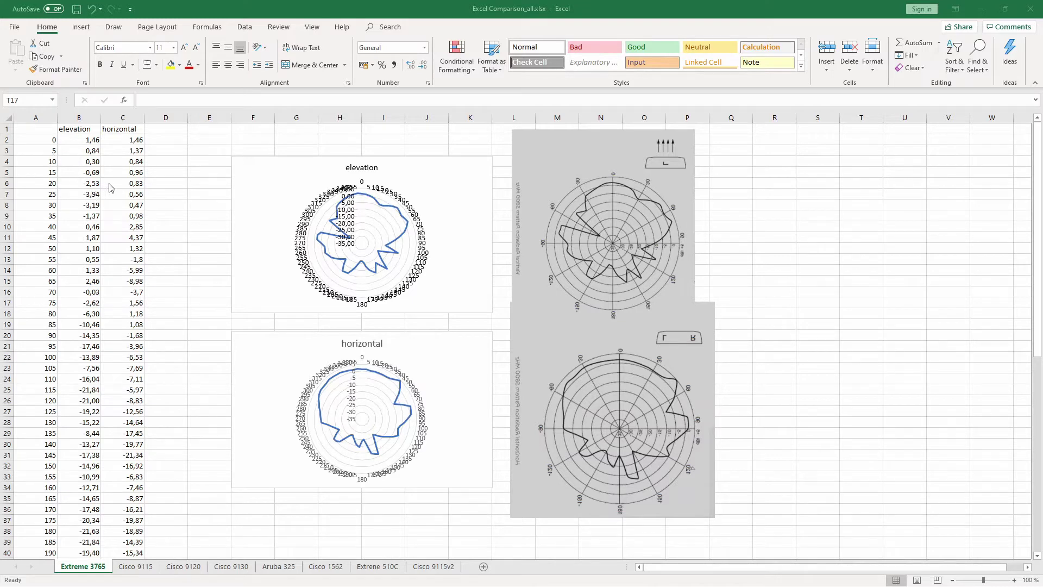
Select the elevation radar chart to highlight its source data column.
{"action": "left_click", "coordinate": [266, 178]}
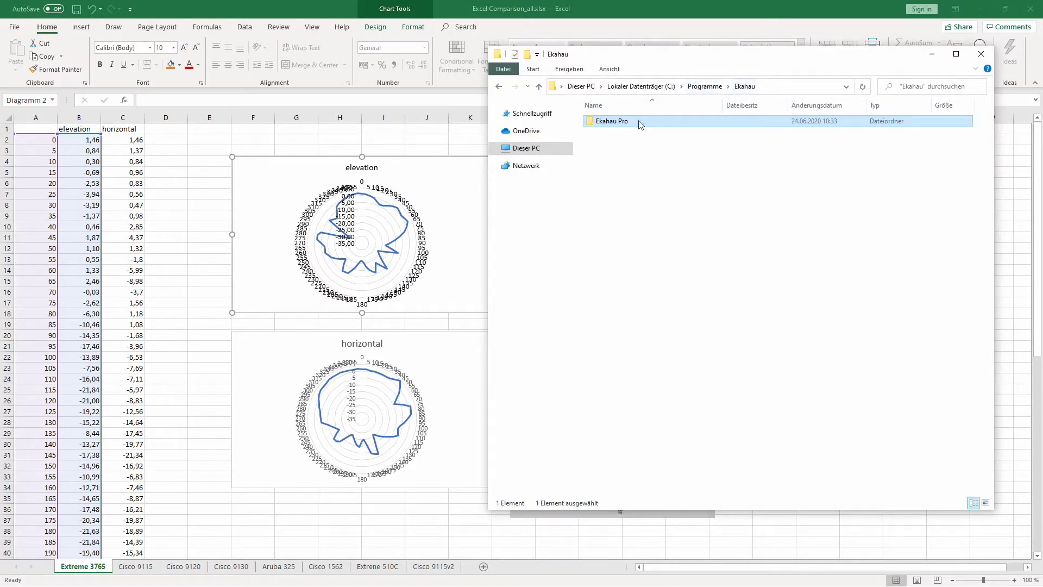
Go into Ekahau Pro > conf and open the antennas.zip archive.
{"action": "double_click", "coordinate": [619, 123]}
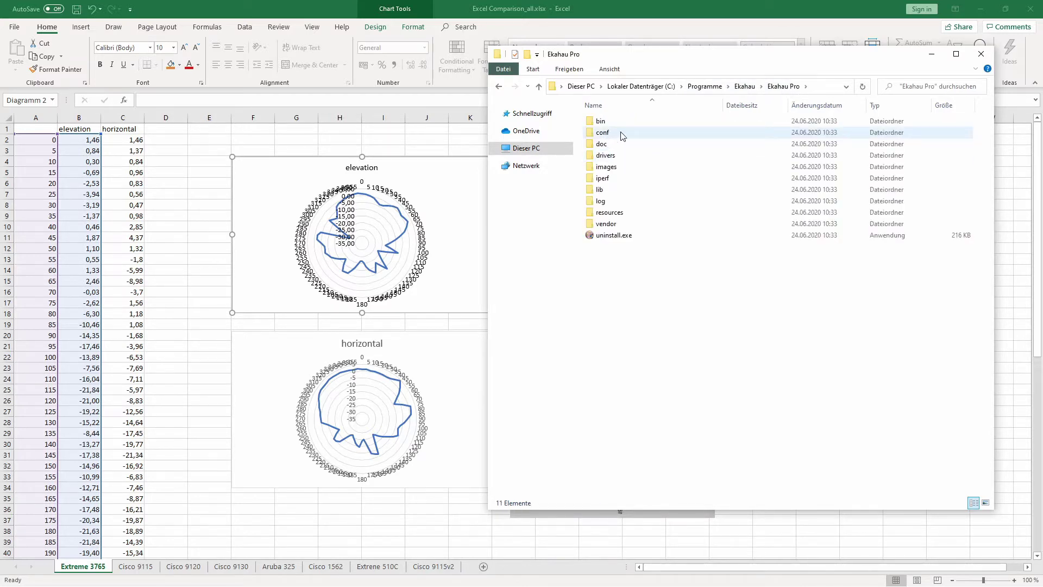
{"action": "left_click", "coordinate": [621, 133]}
{"action": "double_click", "coordinate": [622, 135]}
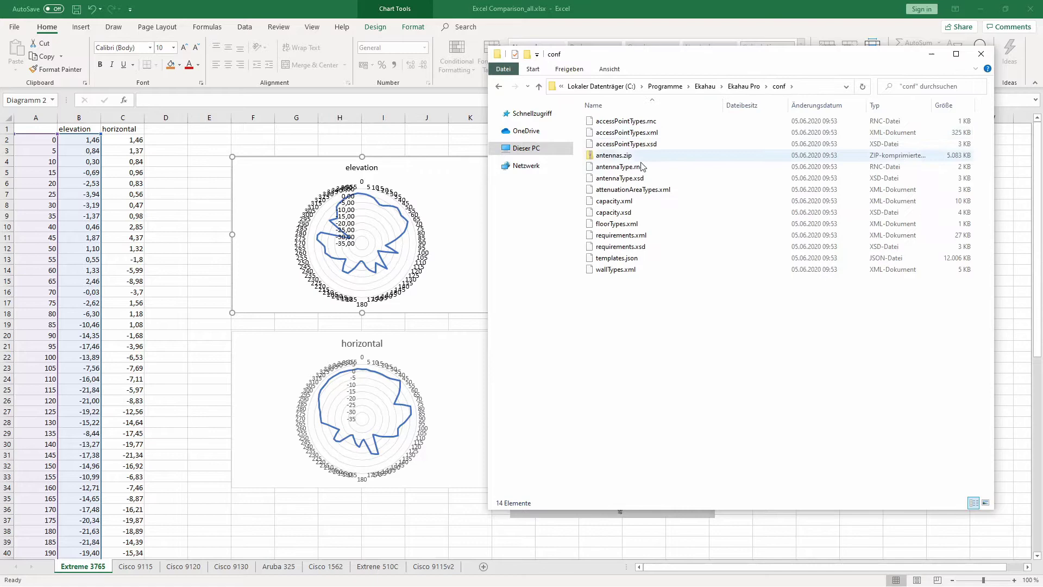
{"action": "left_click", "coordinate": [625, 157]}
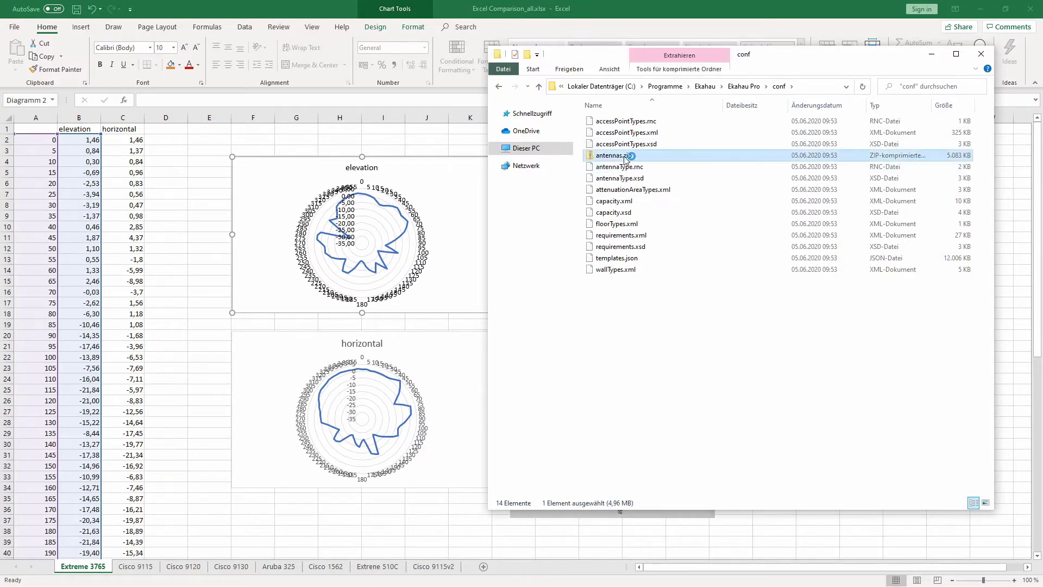
{"action": "double_click", "coordinate": [625, 158]}
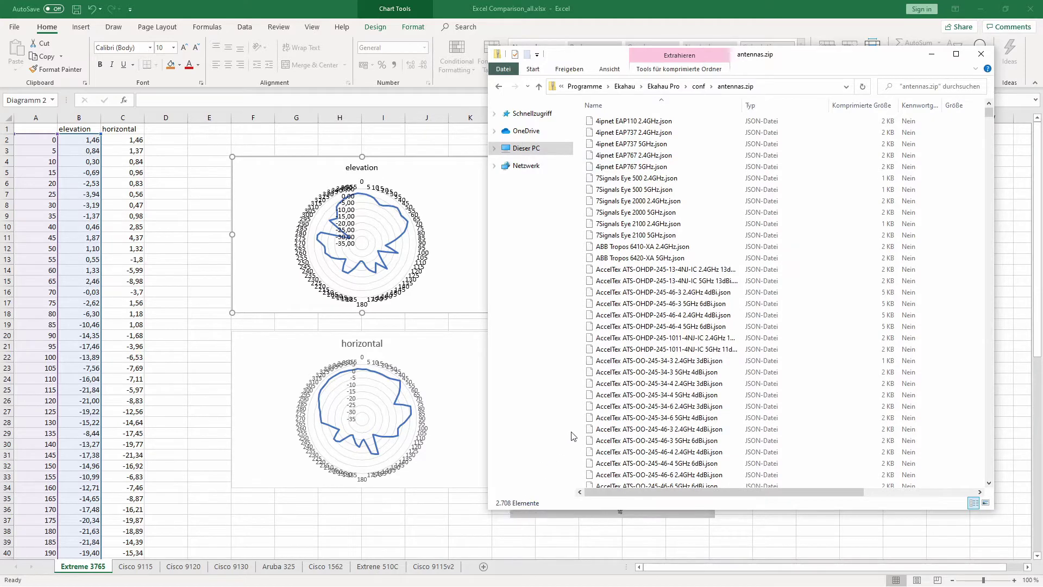
Jump to the C entries and select the Cisco C9115 2.4GHz, 5GHz and BLE JSON files.
{"action": "left_click", "coordinate": [667, 181]}
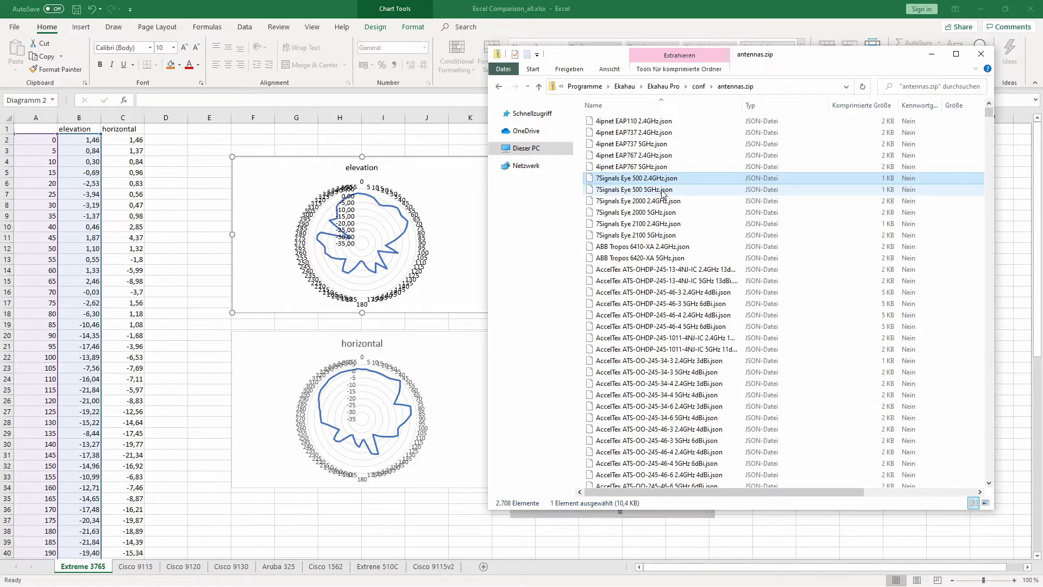
{"action": "key", "text": "c"}
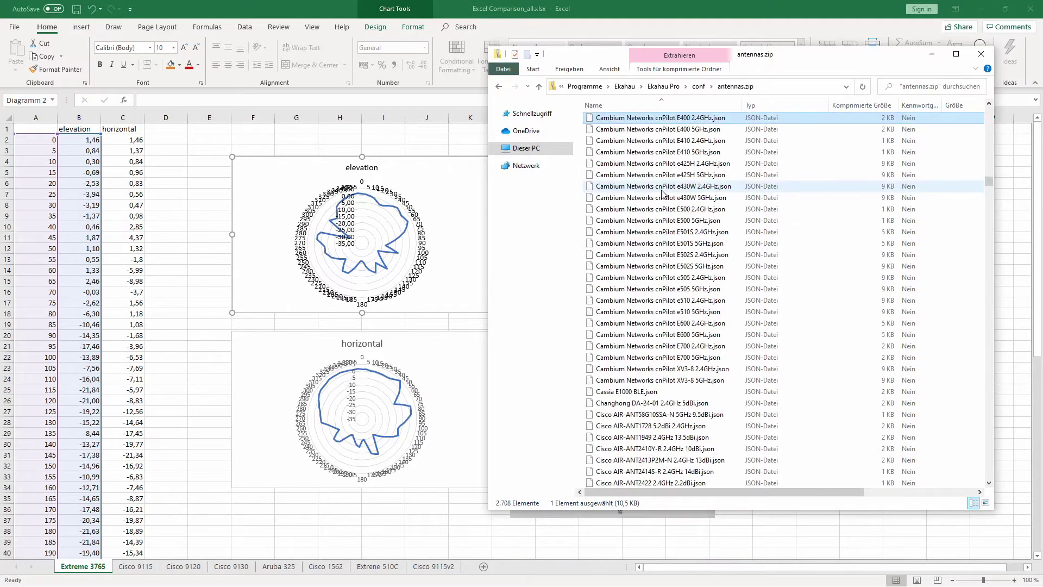
{"action": "scroll", "coordinate": [747, 334], "scroll_direction": "down", "scroll_amount": 4}
{"action": "scroll", "coordinate": [747, 333], "scroll_direction": "down", "scroll_amount": 20}
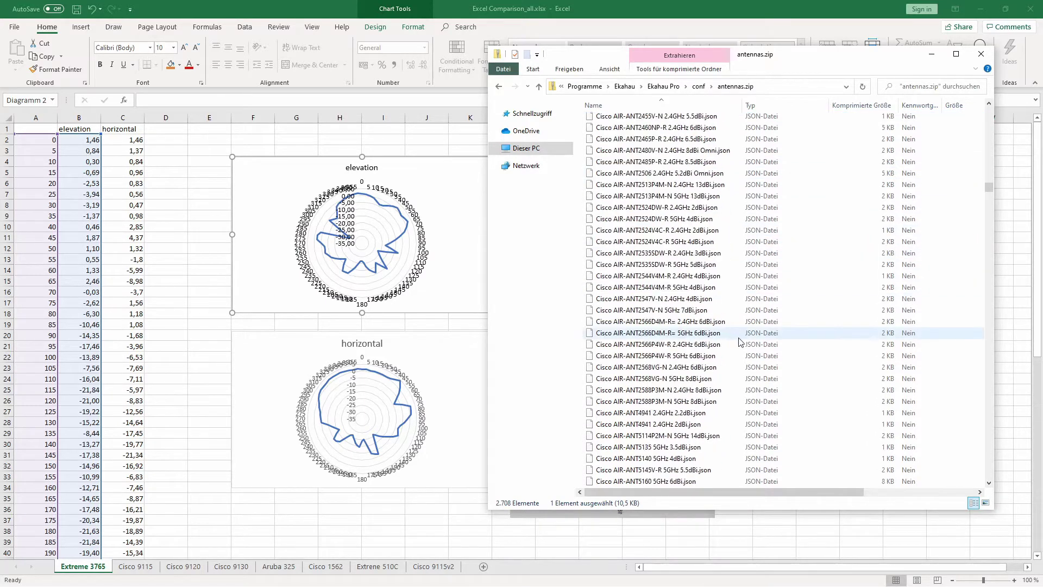
{"action": "scroll", "coordinate": [738, 352], "scroll_direction": "down", "scroll_amount": 15}
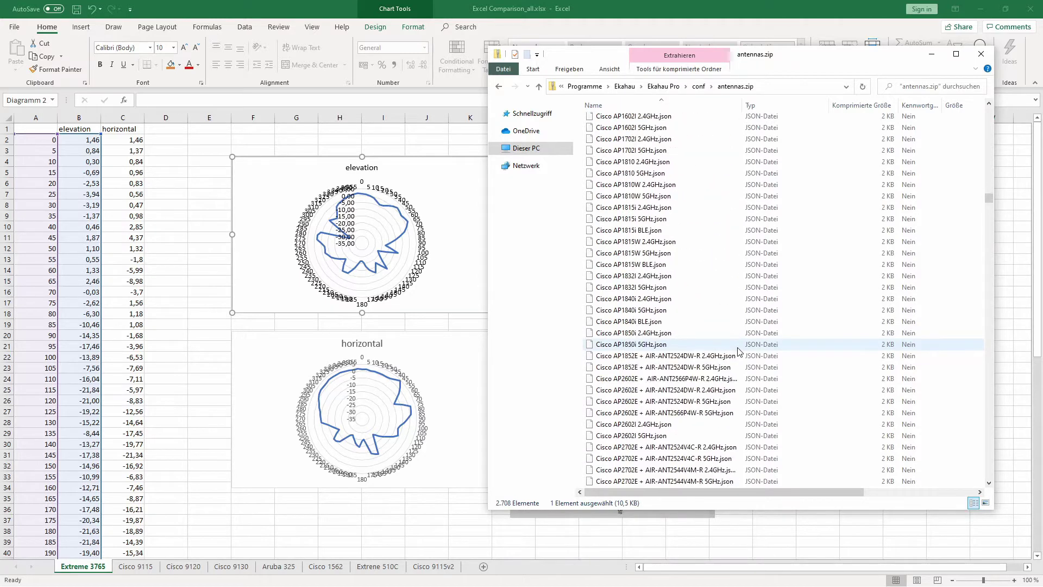
{"action": "scroll", "coordinate": [738, 352], "scroll_direction": "down", "scroll_amount": 10}
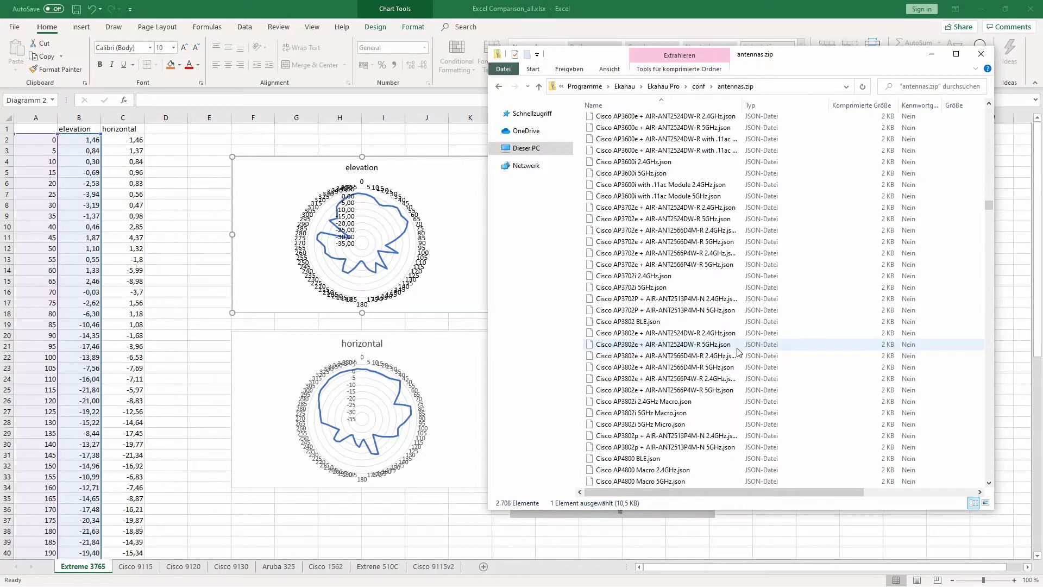
{"action": "left_click", "coordinate": [633, 332]}
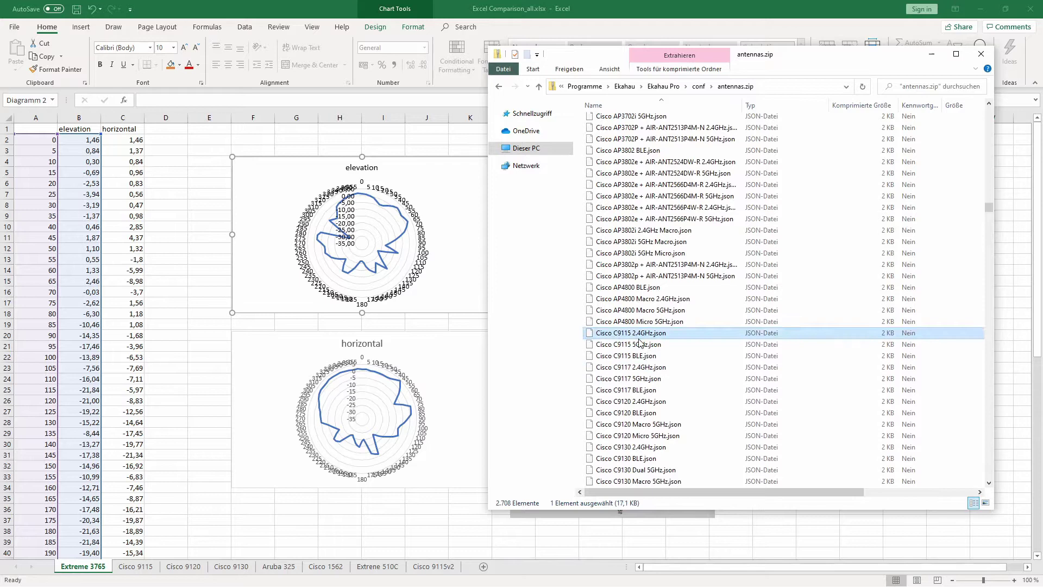
{"action": "left_click", "coordinate": [639, 356], "text": "shift"}
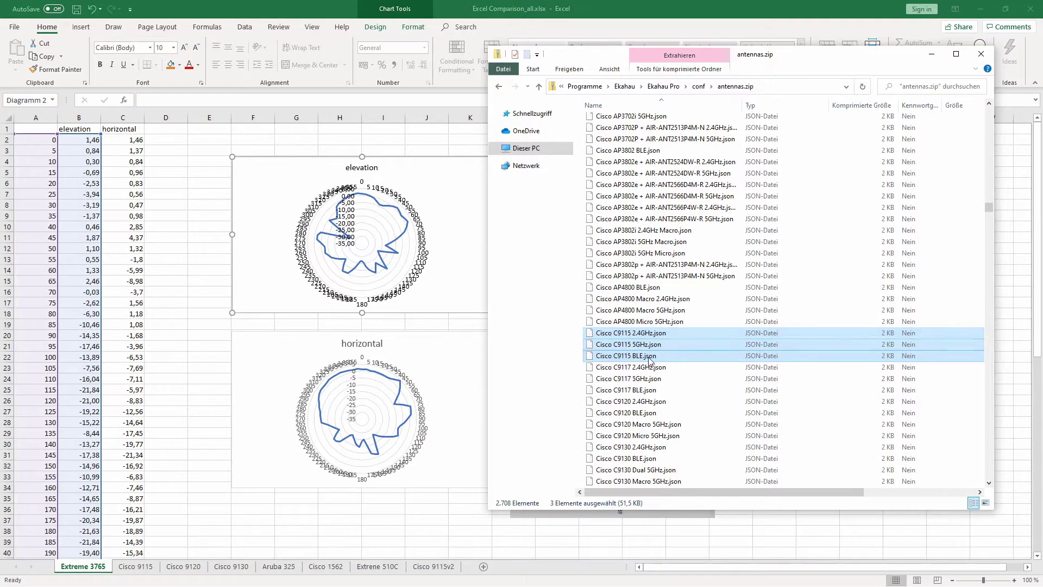
Load Cisco C9115 5GHz.json into Notepad++ and inspect its first angle entry and -0.55 dBi gain.
{"action": "left_click", "coordinate": [656, 347]}
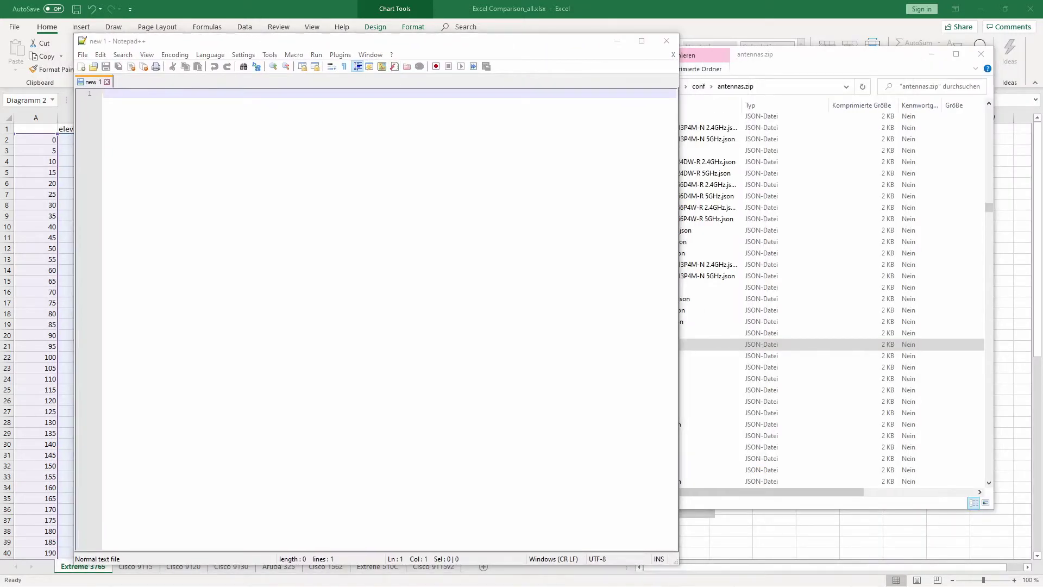
{"action": "left_click_drag", "start_coordinate": [1039, 391], "coordinate": [396, 237]}
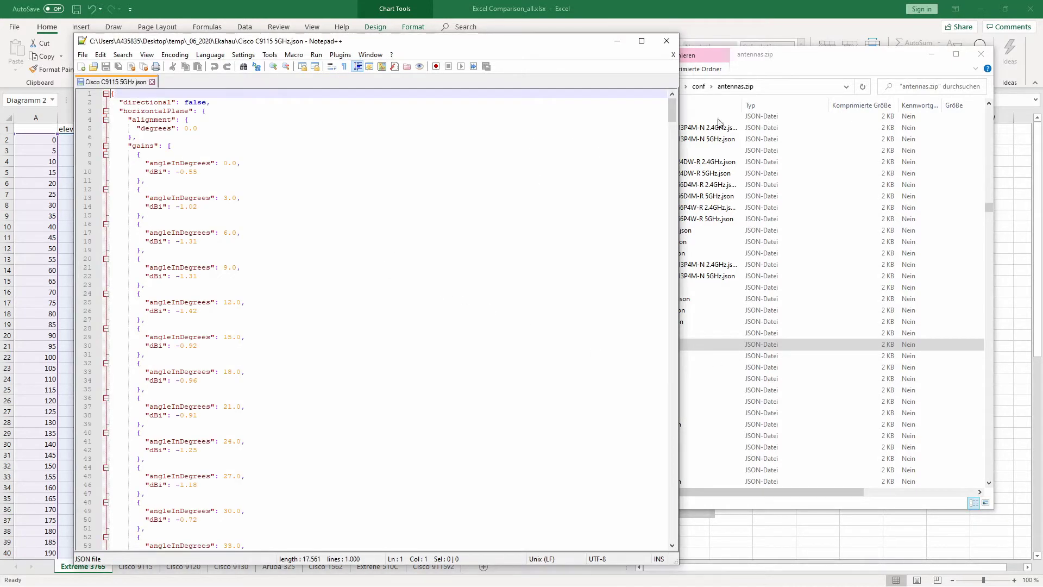
{"action": "left_click", "coordinate": [931, 53]}
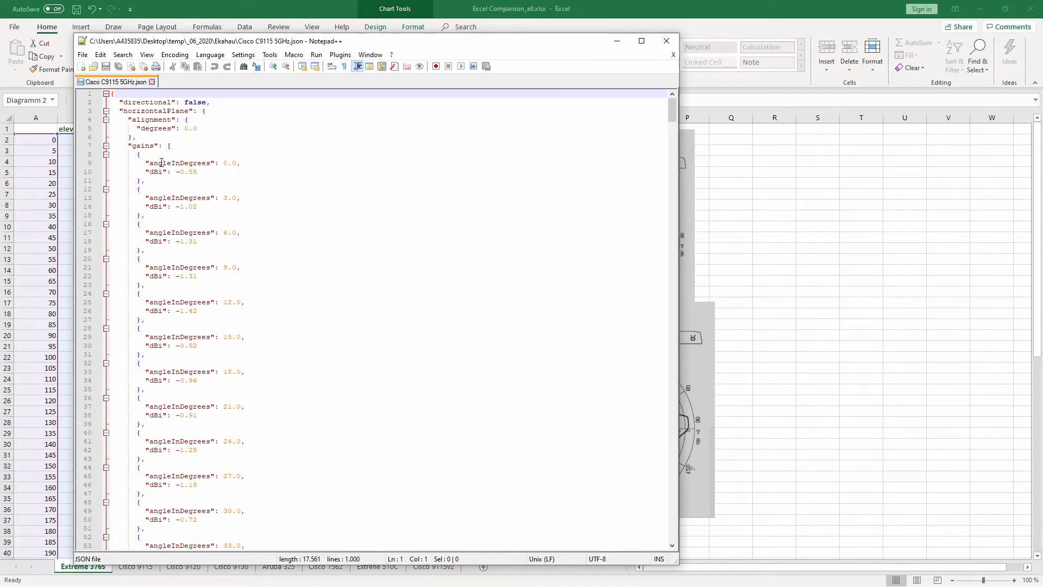
{"action": "left_click_drag", "start_coordinate": [161, 163], "coordinate": [249, 163]}
{"action": "left_click", "coordinate": [270, 170]}
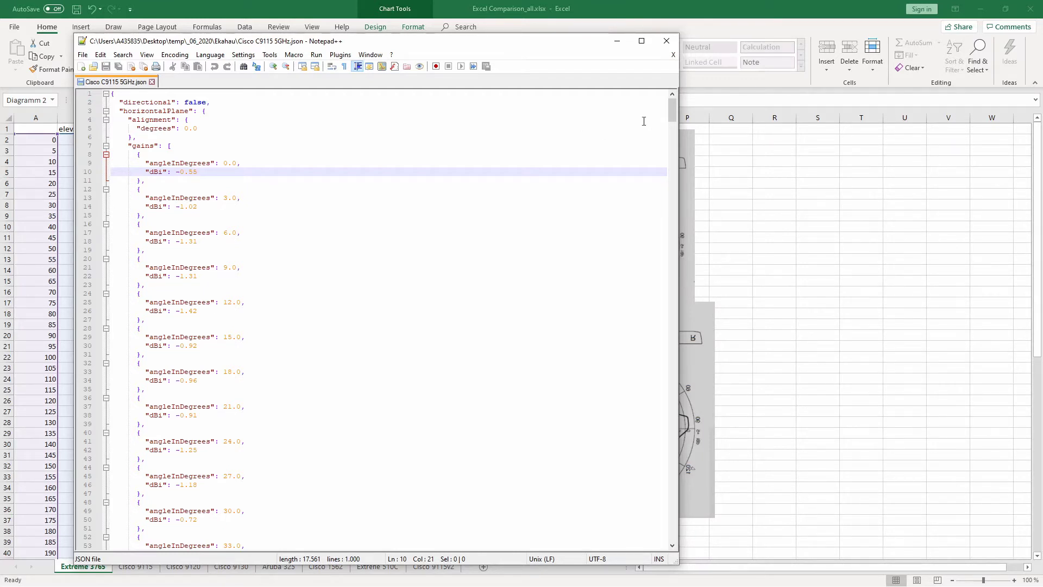
{"action": "left_click_drag", "start_coordinate": [675, 112], "coordinate": [670, 314]}
{"action": "left_click", "coordinate": [146, 268]}
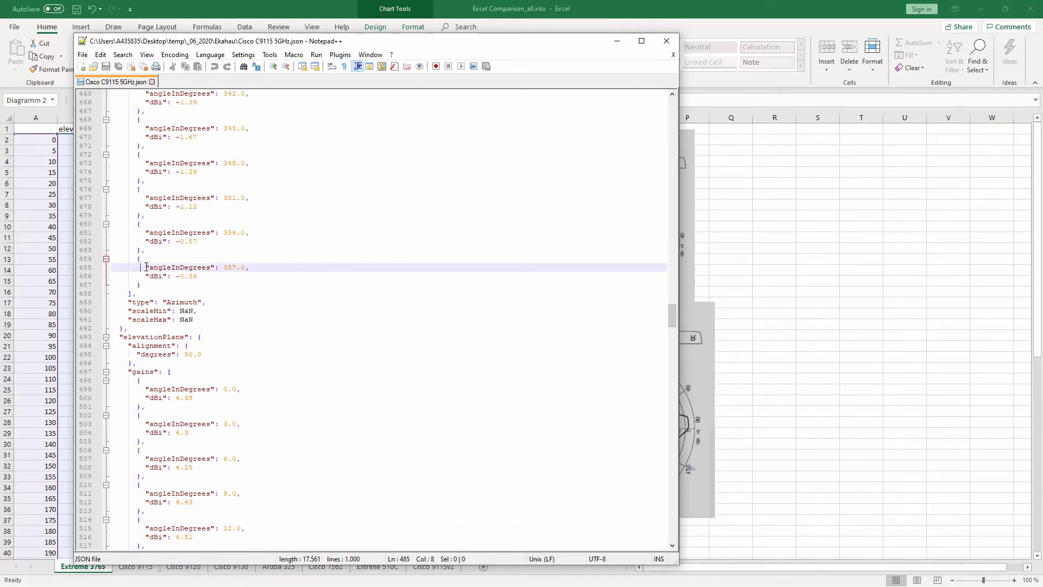
{"action": "left_click_drag", "start_coordinate": [146, 267], "coordinate": [245, 281]}
{"action": "left_click_drag", "start_coordinate": [142, 305], "coordinate": [199, 305]}
{"action": "scroll", "coordinate": [263, 375], "scroll_direction": "down", "scroll_amount": 6}
{"action": "scroll", "coordinate": [218, 350], "scroll_direction": "down", "scroll_amount": 20}
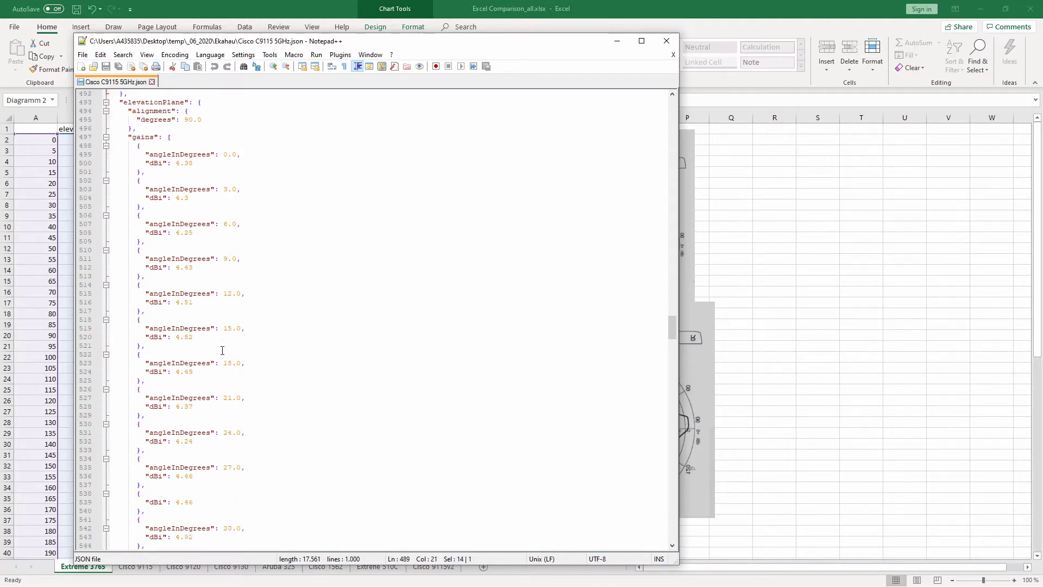
{"action": "scroll", "coordinate": [231, 349], "scroll_direction": "down", "scroll_amount": 16}
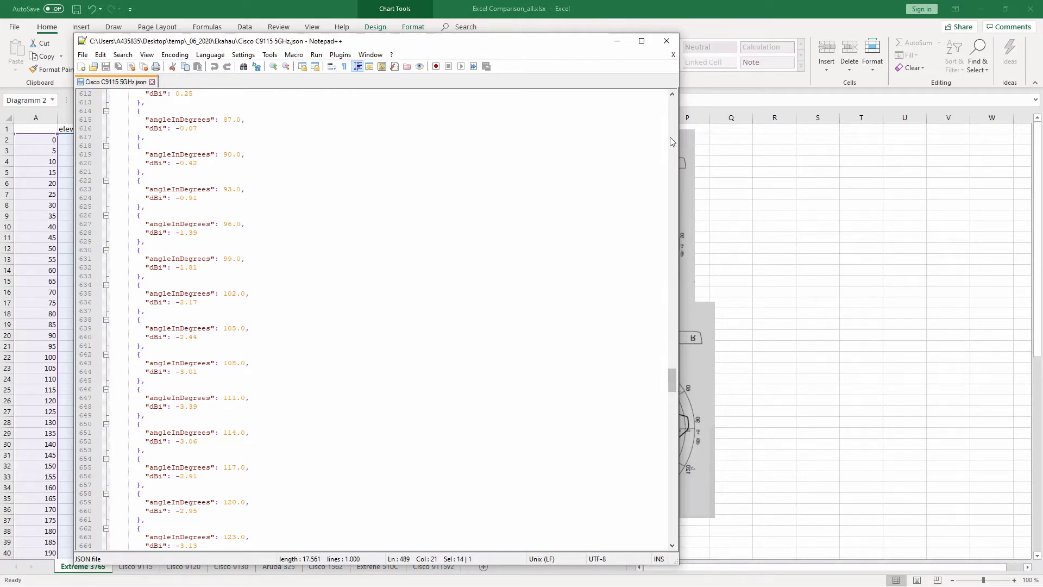
{"action": "left_click_drag", "start_coordinate": [673, 379], "coordinate": [661, 108]}
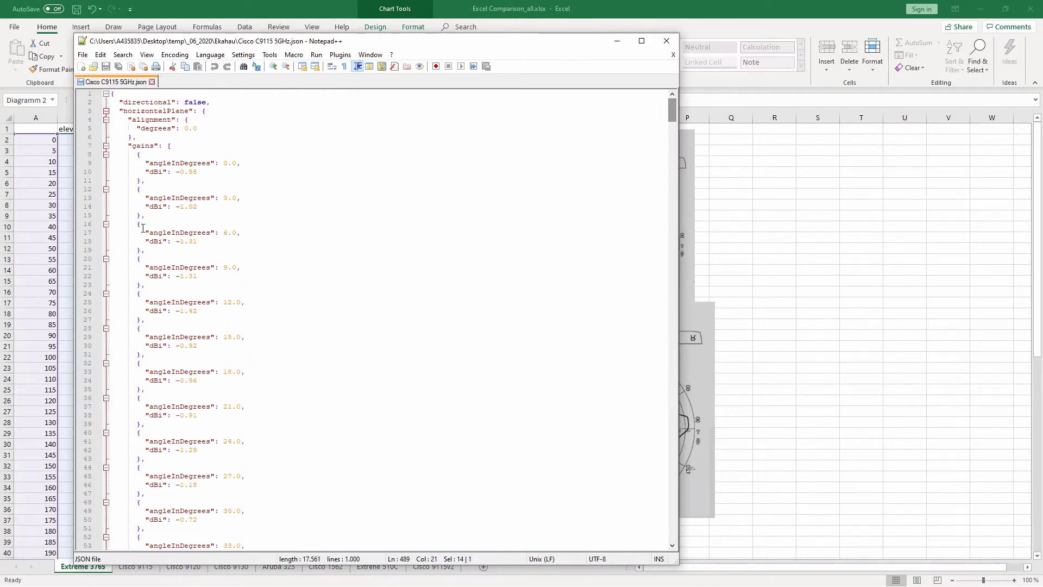
Find all 'dBi' occurrences in the current document and select the 240 result lines.
{"action": "double_click", "coordinate": [155, 172]}
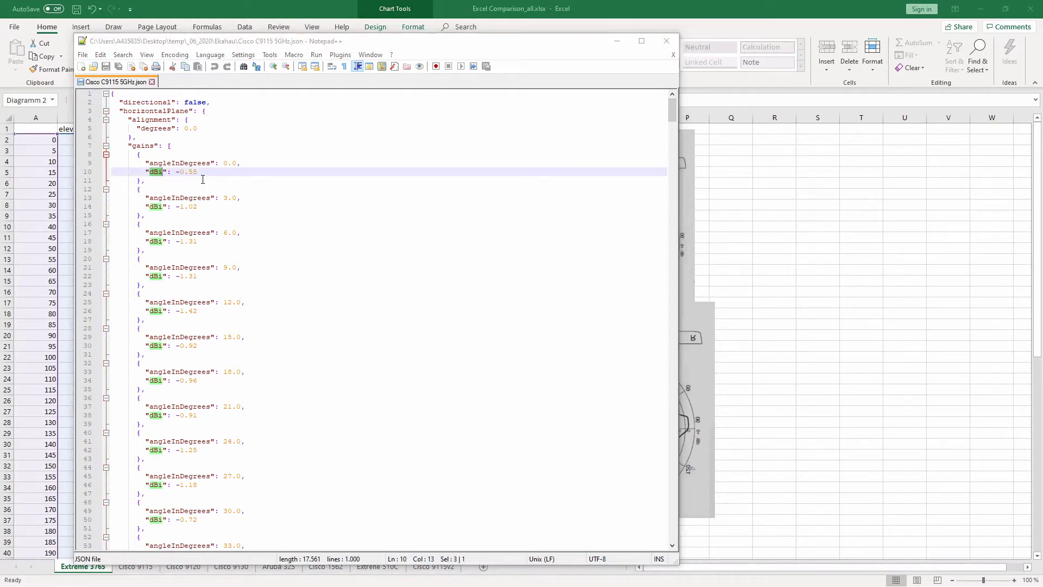
{"action": "key", "text": "ctrl+f"}
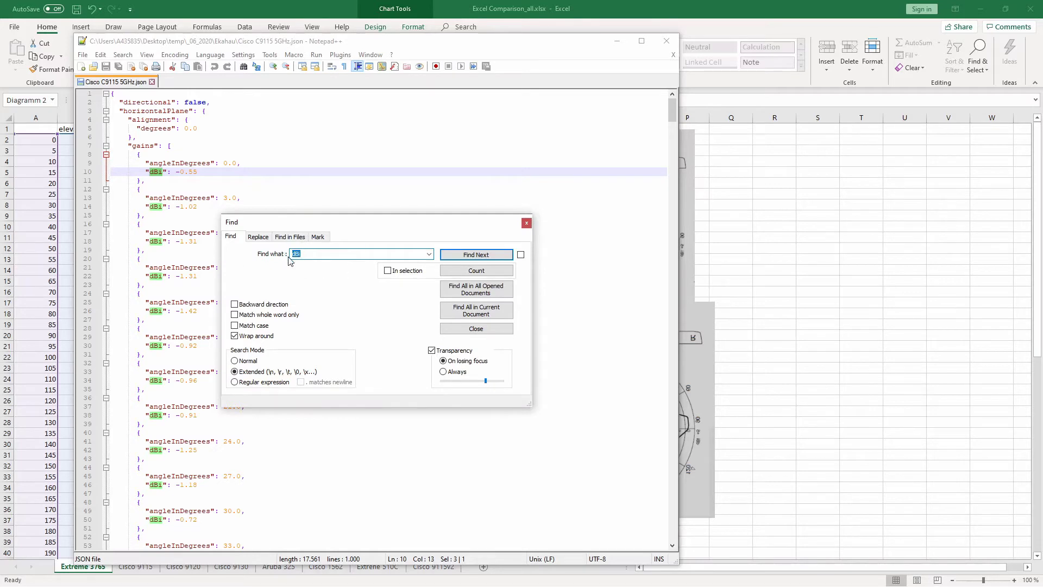
{"action": "left_click", "coordinate": [318, 256]}
{"action": "left_click", "coordinate": [461, 310]}
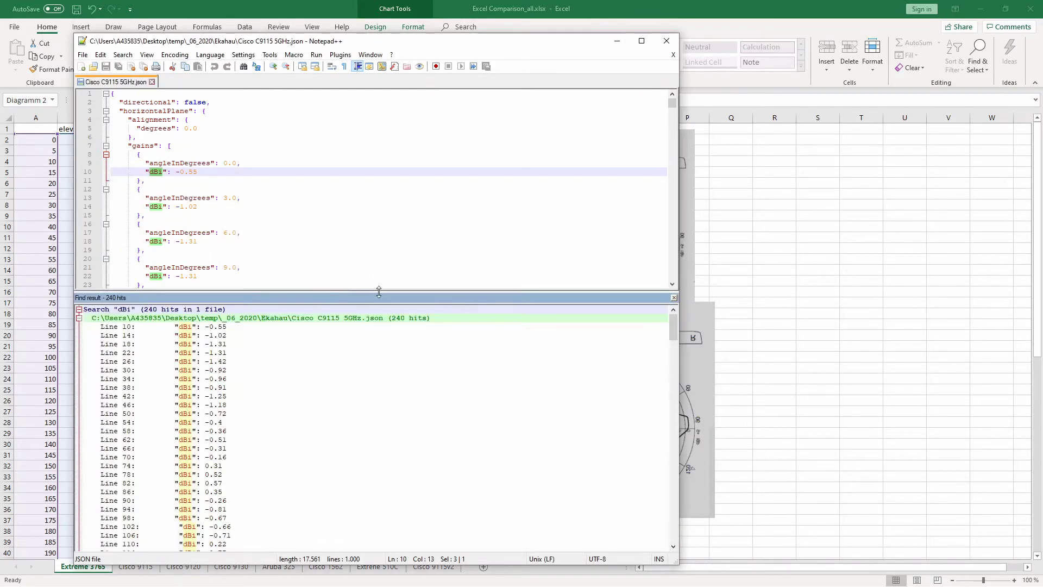
{"action": "left_click_drag", "start_coordinate": [271, 298], "coordinate": [272, 284]}
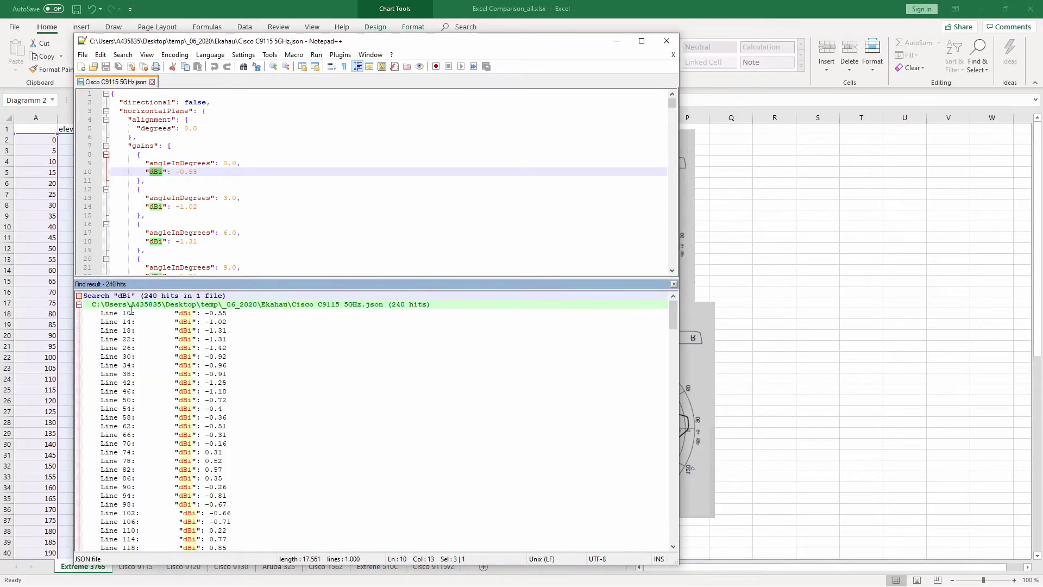
{"action": "left_click_drag", "start_coordinate": [93, 314], "coordinate": [260, 524]}
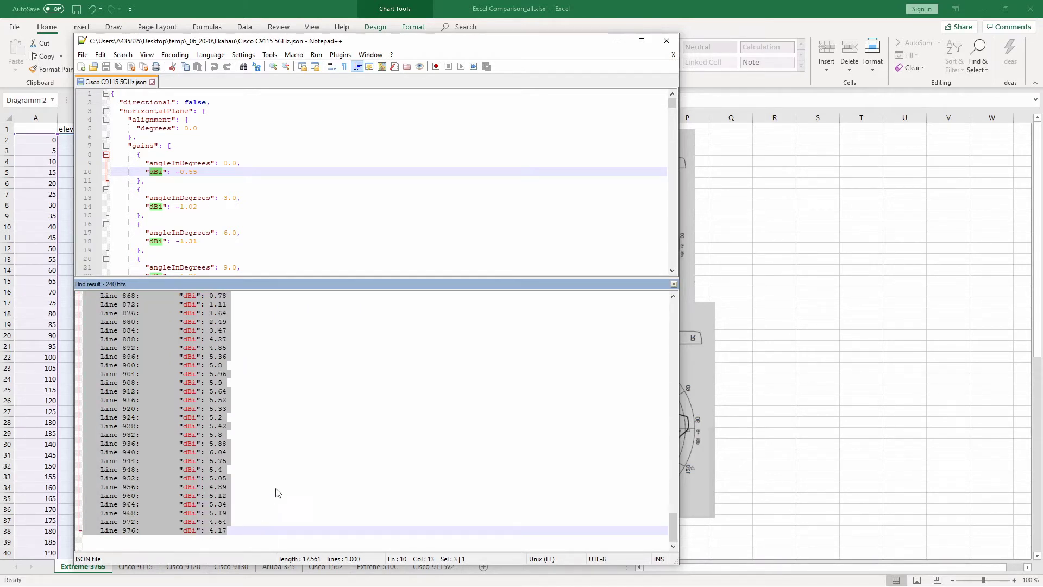
Paste the 240 dBi result lines into a new Notepad++ document.
{"action": "double_click", "coordinate": [169, 87]}
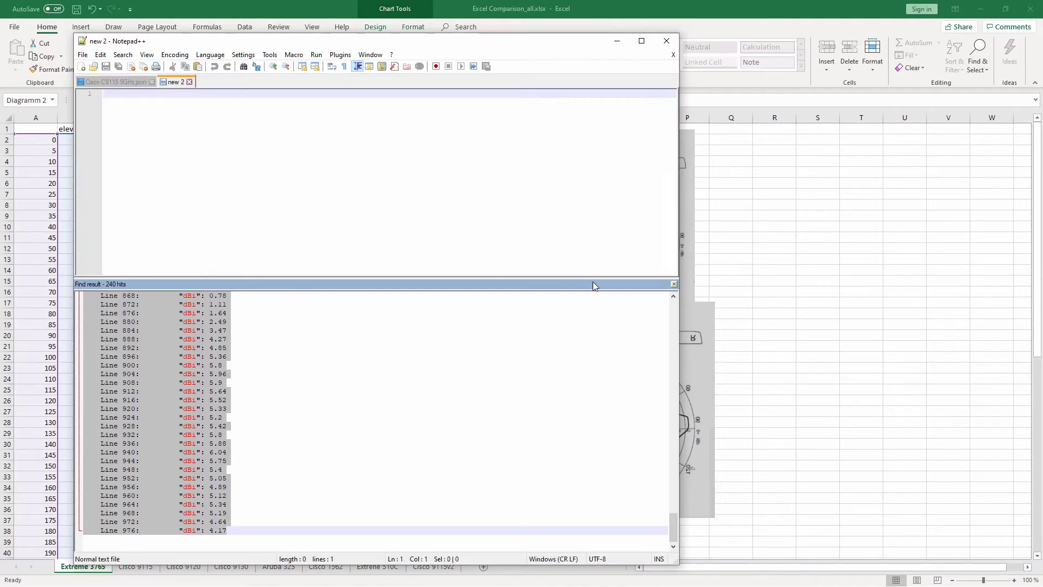
{"action": "left_click", "coordinate": [673, 285]}
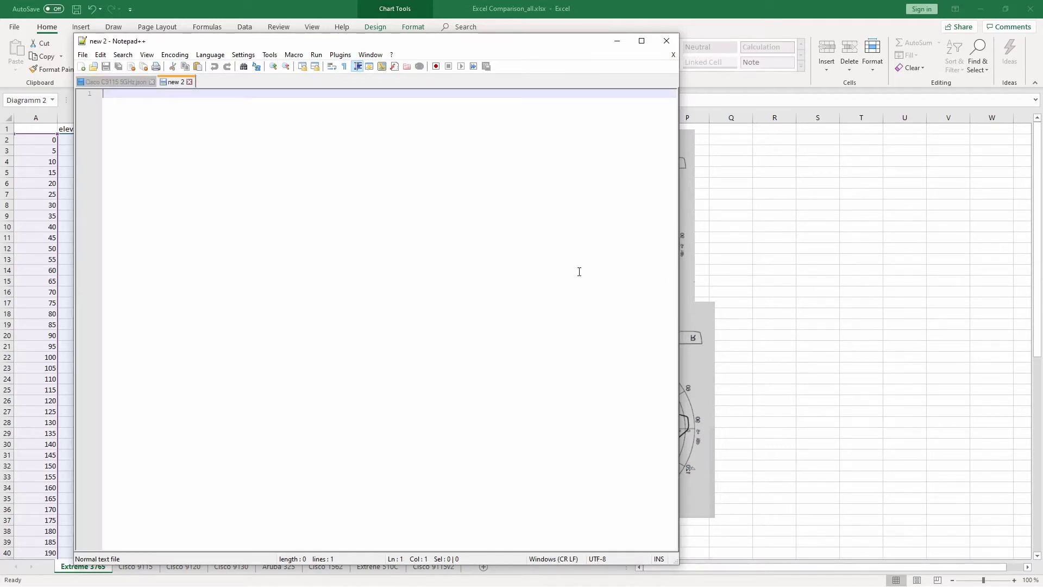
{"action": "key", "text": "ctrl+v"}
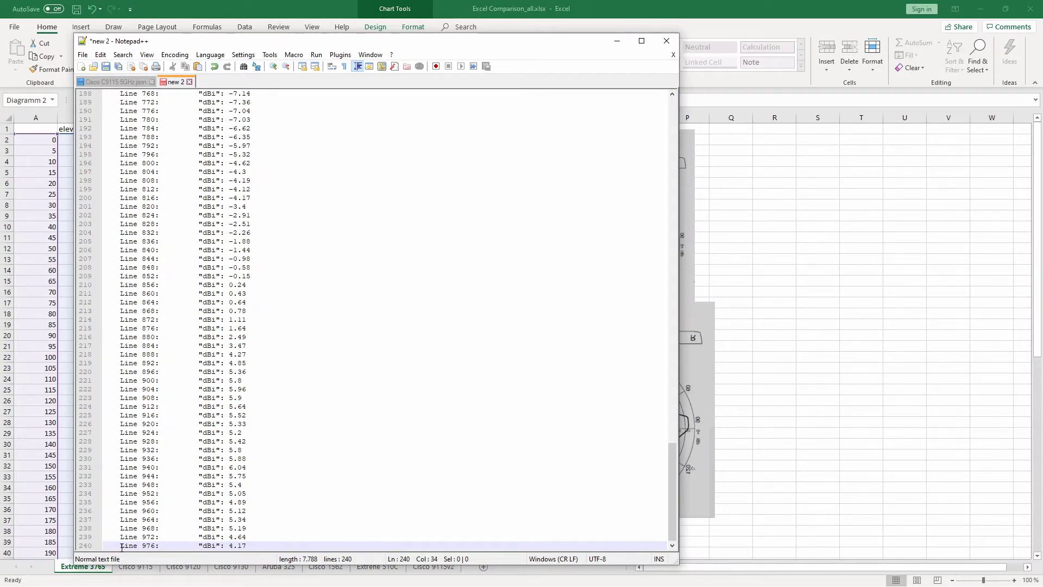
Column-select and delete the 'Line N: "dBi":' prefixes, leaving bare gain values from -0.55.
{"action": "left_click", "coordinate": [226, 545]}
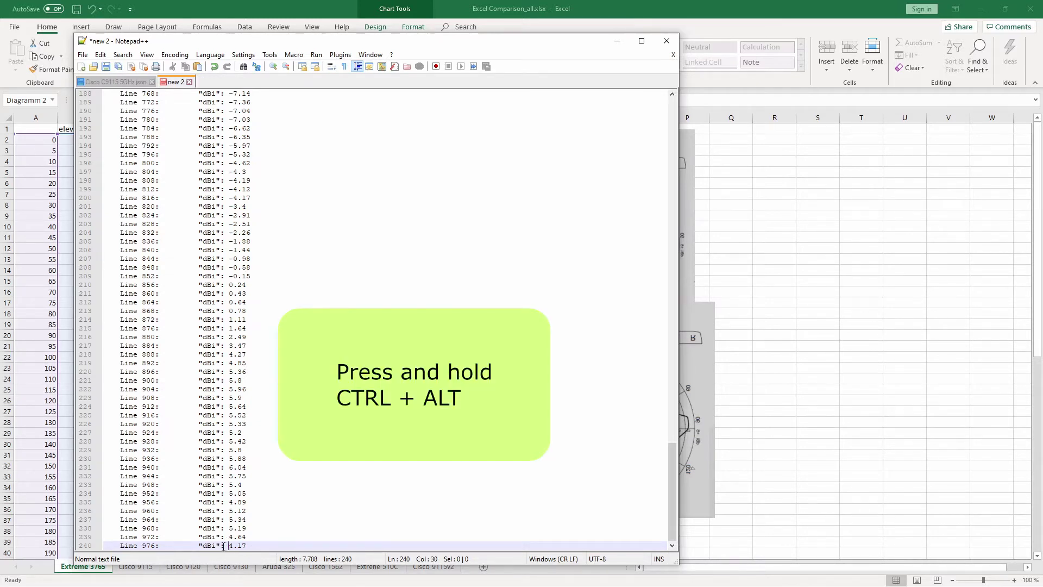
{"action": "left_click_drag", "start_coordinate": [228, 545], "coordinate": [128, 120]}
{"action": "left_click_drag", "start_coordinate": [130, 253], "coordinate": [122, 291]}
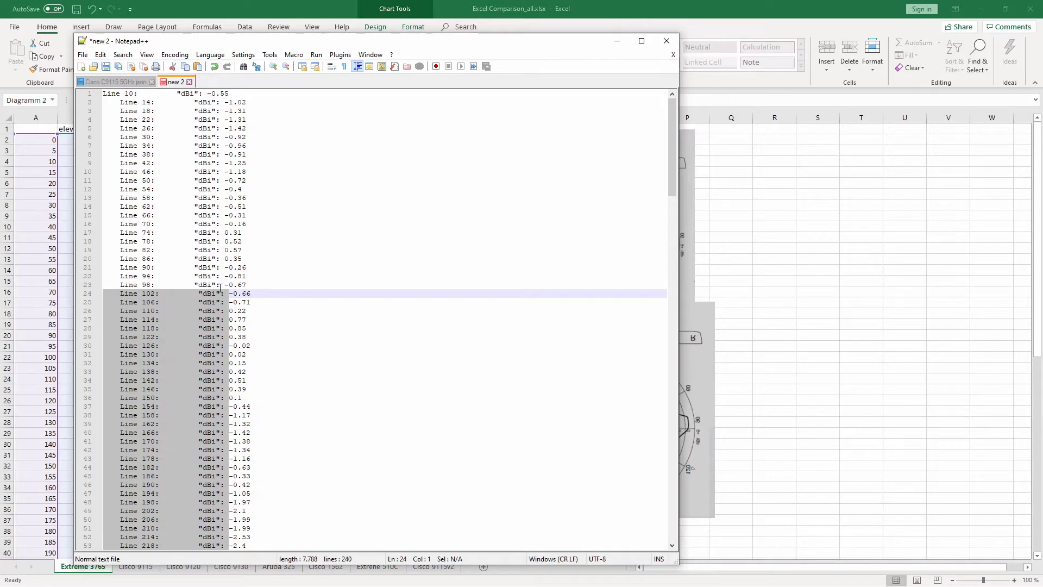
{"action": "key", "text": "Delete"}
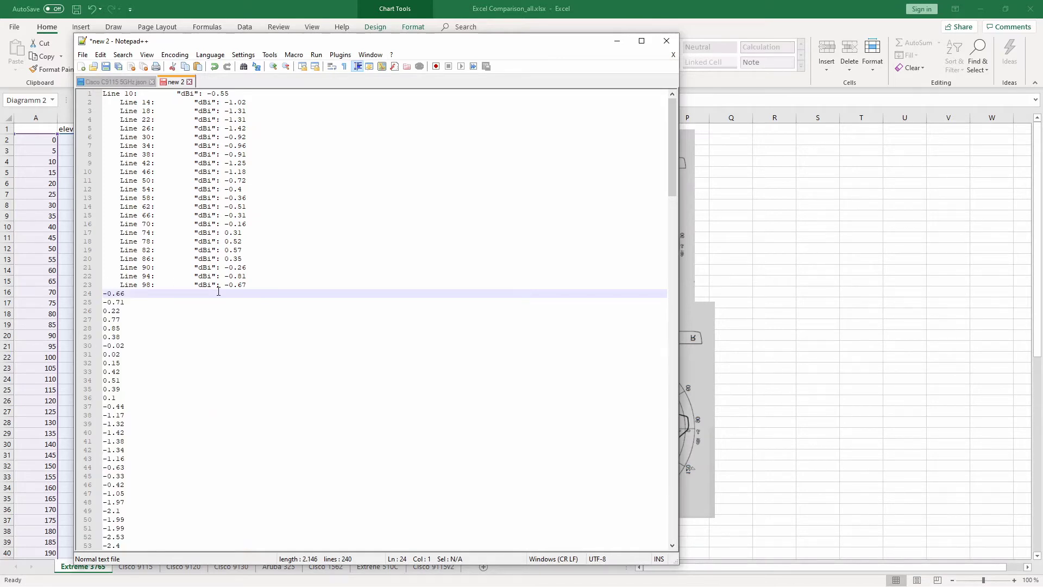
{"action": "left_click_drag", "start_coordinate": [224, 285], "coordinate": [85, 102]}
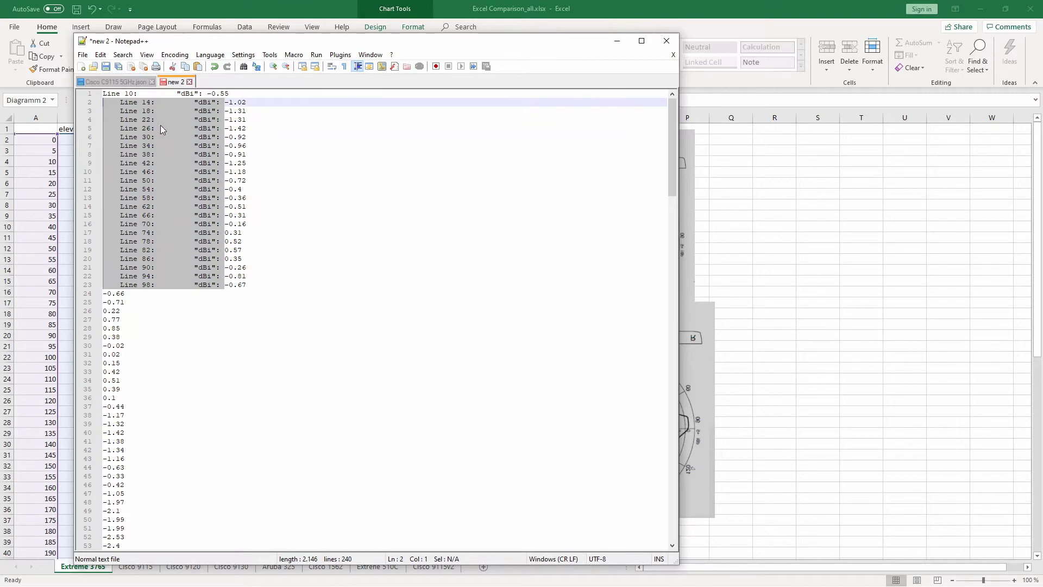
{"action": "key", "text": "Delete"}
{"action": "left_click_drag", "start_coordinate": [207, 94], "coordinate": [95, 87]}
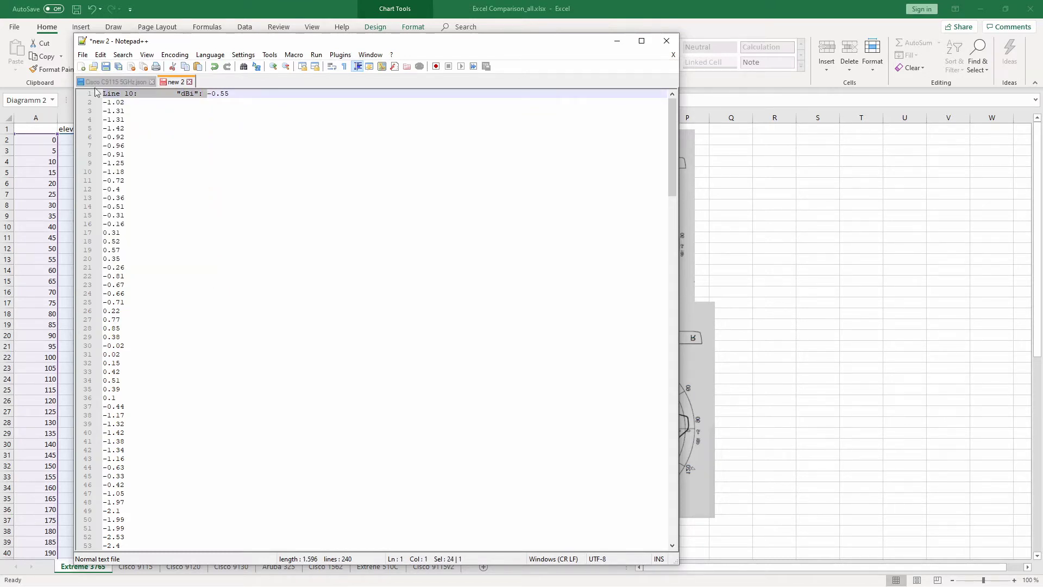
{"action": "key", "text": "Delete"}
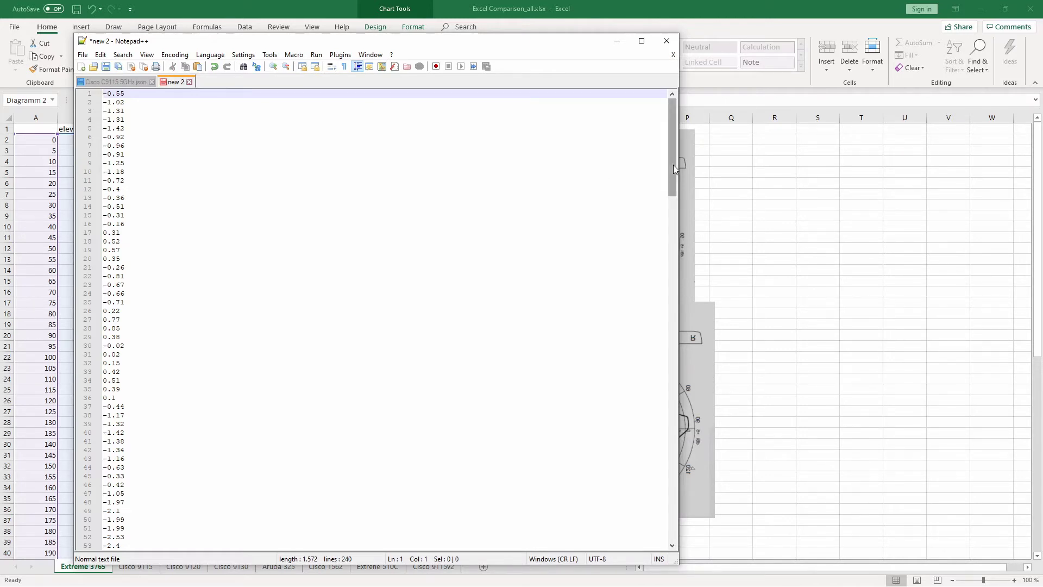
{"action": "left_click_drag", "start_coordinate": [675, 164], "coordinate": [641, 134]}
On the Cisco 9115v2 sheet, enter headers elevation in B1 and horizontal in C1.
{"action": "key", "text": "alt+Tab"}
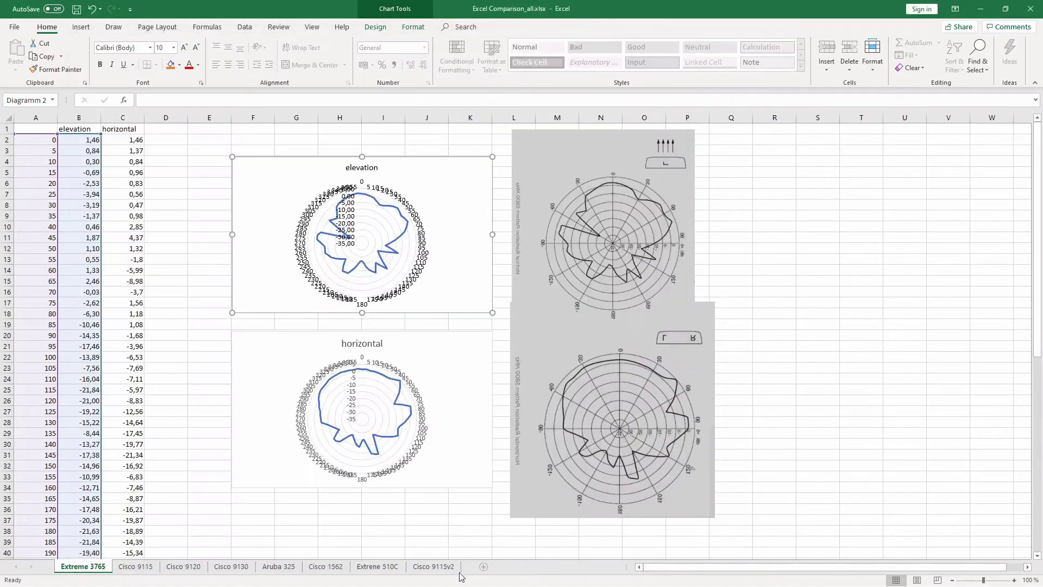
{"action": "left_click", "coordinate": [433, 567]}
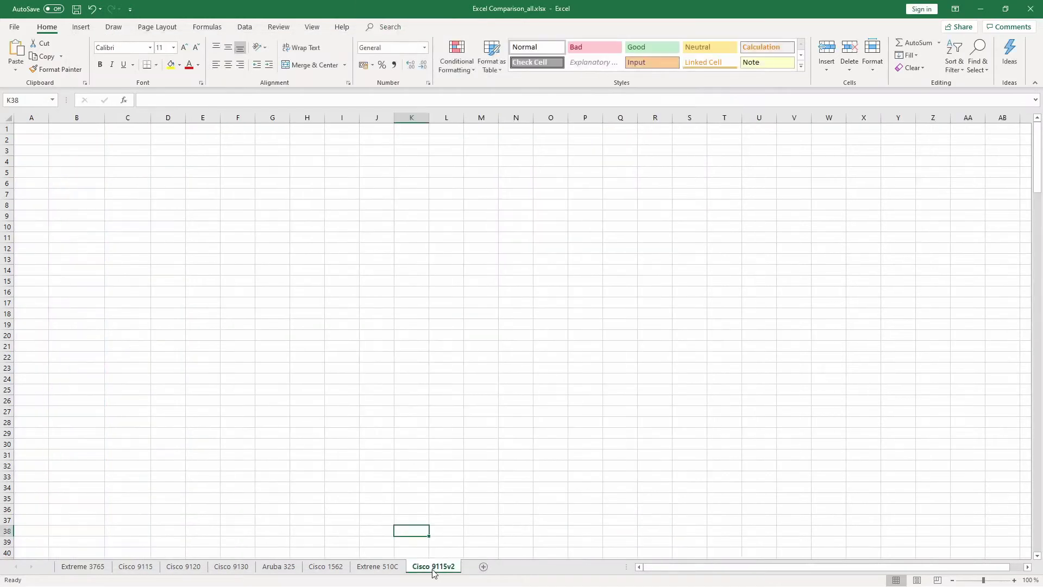
{"action": "left_click", "coordinate": [80, 134]}
{"action": "type", "text": "e"}
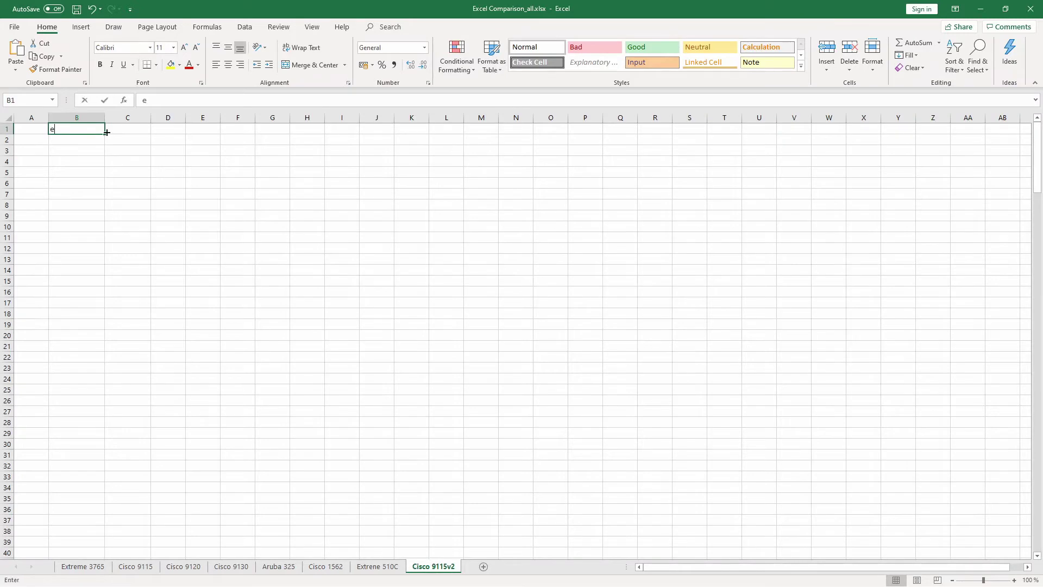
{"action": "type", "text": "levation"}
{"action": "key", "text": "Tab"}
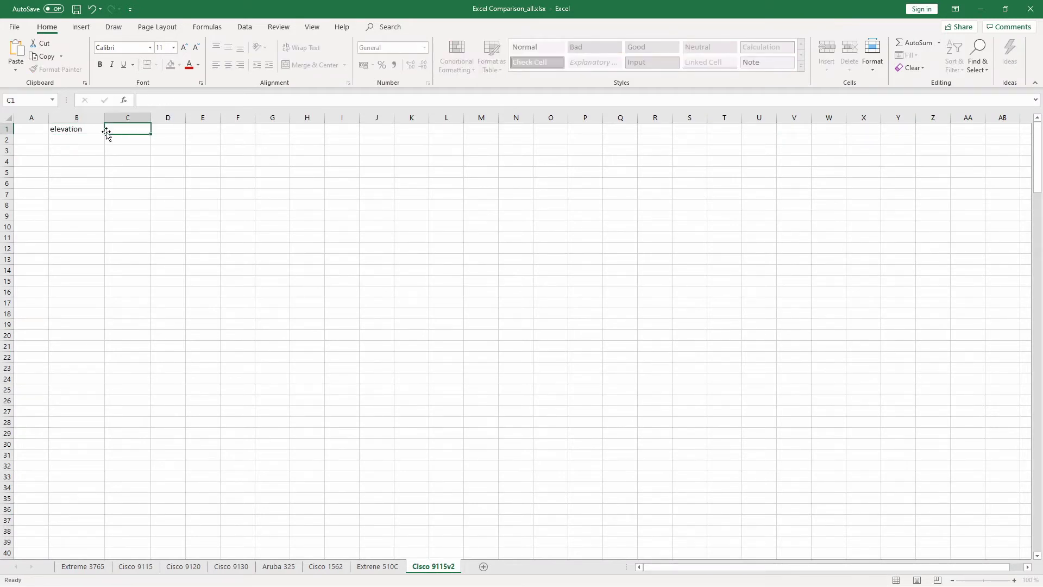
{"action": "type", "text": "hori"}
{"action": "key", "text": "Return"}
Fill A2:A121 with angles 0 to 357 in 3° steps from seeds 0, 3, 6.
{"action": "key", "text": "Left"}
{"action": "key", "text": "Left"}
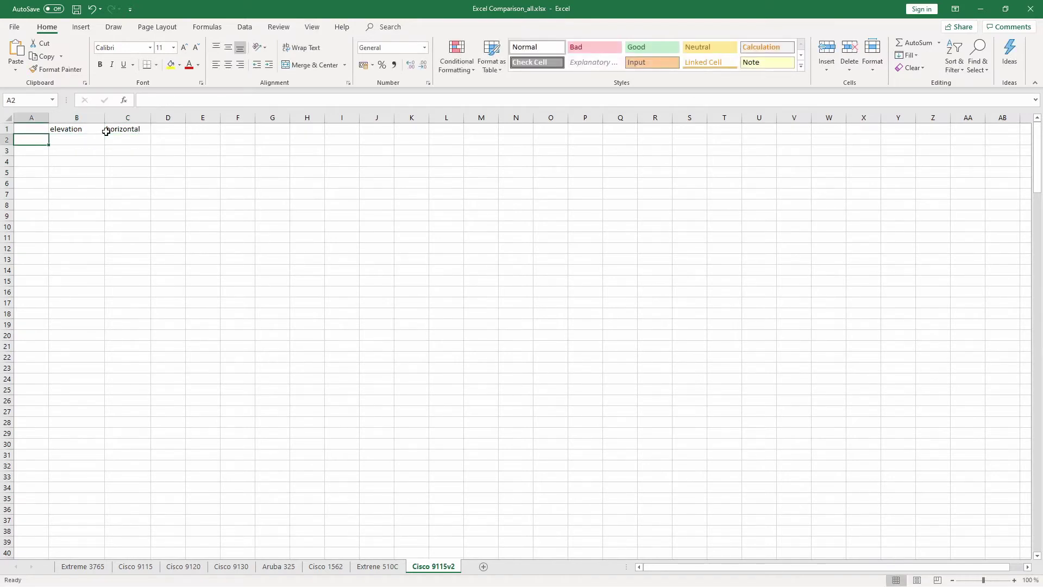
{"action": "type", "text": "0"}
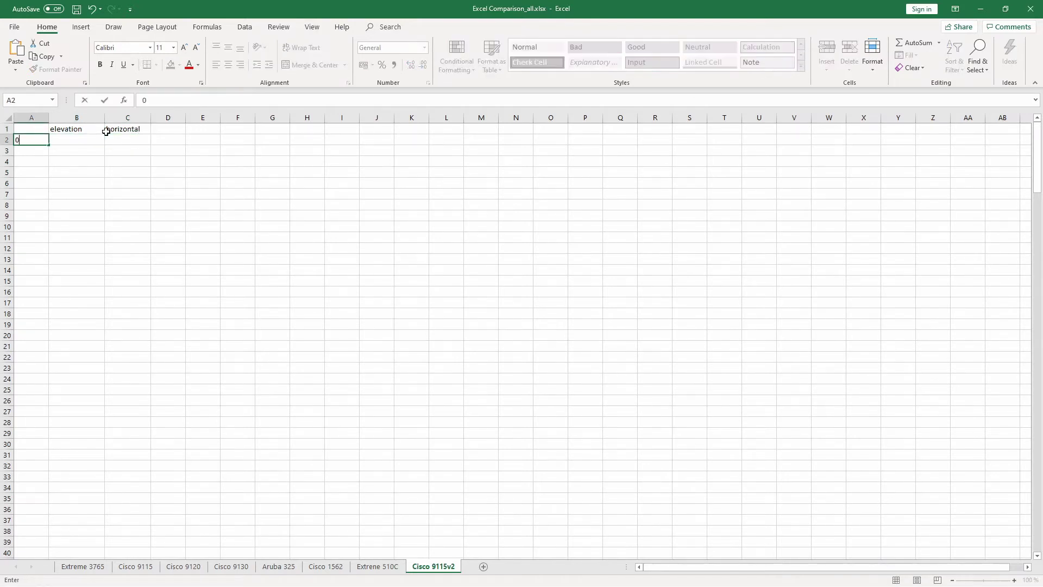
{"action": "key", "text": "Return"}
{"action": "type", "text": "3"}
{"action": "key", "text": "Return"}
{"action": "type", "text": "6"}
{"action": "key", "text": "Return"}
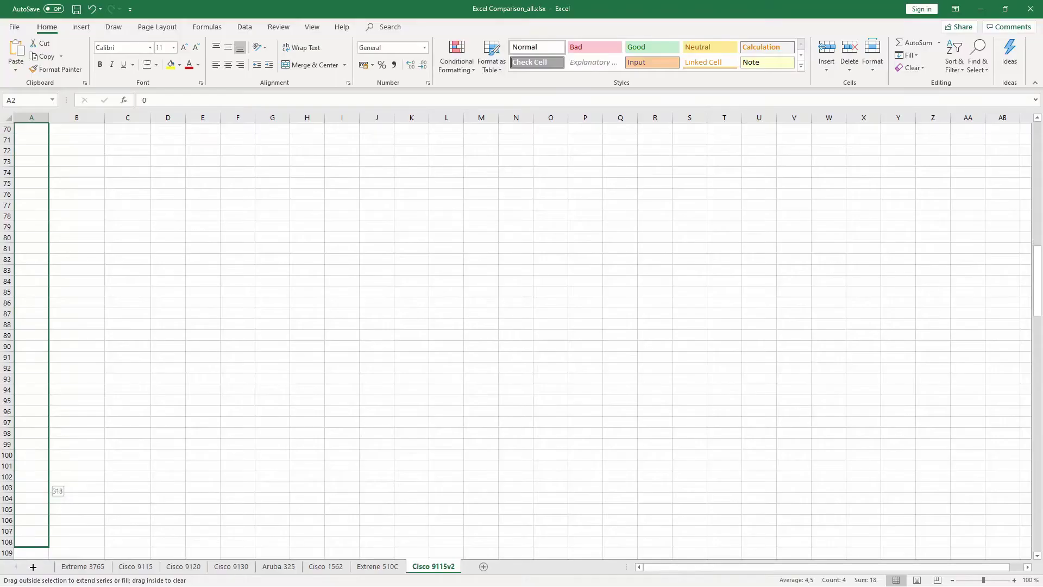
{"action": "left_click_drag", "start_coordinate": [30, 558], "coordinate": [31, 546]}
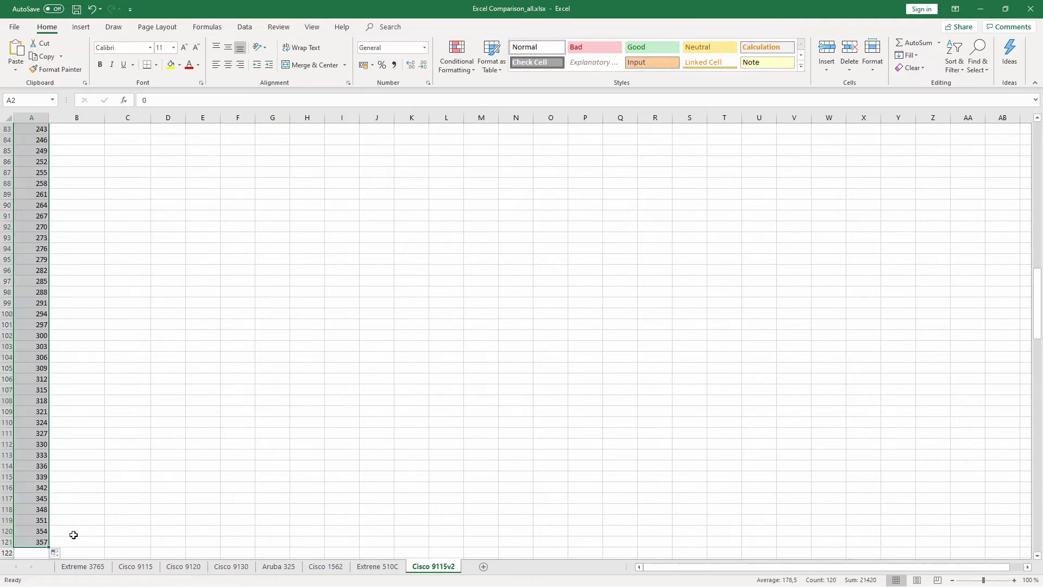
{"action": "left_click", "coordinate": [69, 540]}
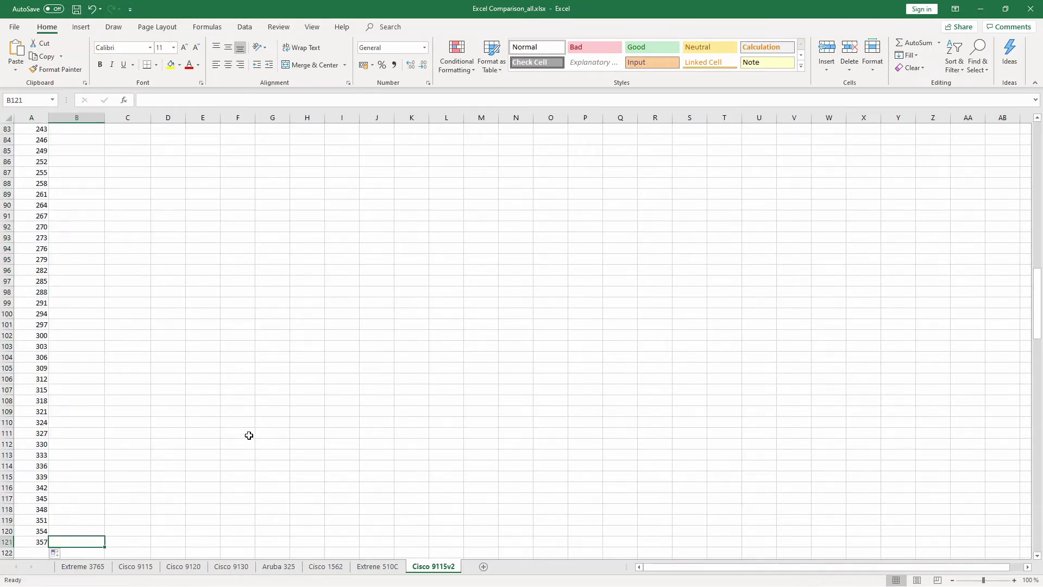
Select all 240 gain values in the new 2 tab, checking Excel's top rows in between.
{"action": "key", "text": "alt+Tab"}
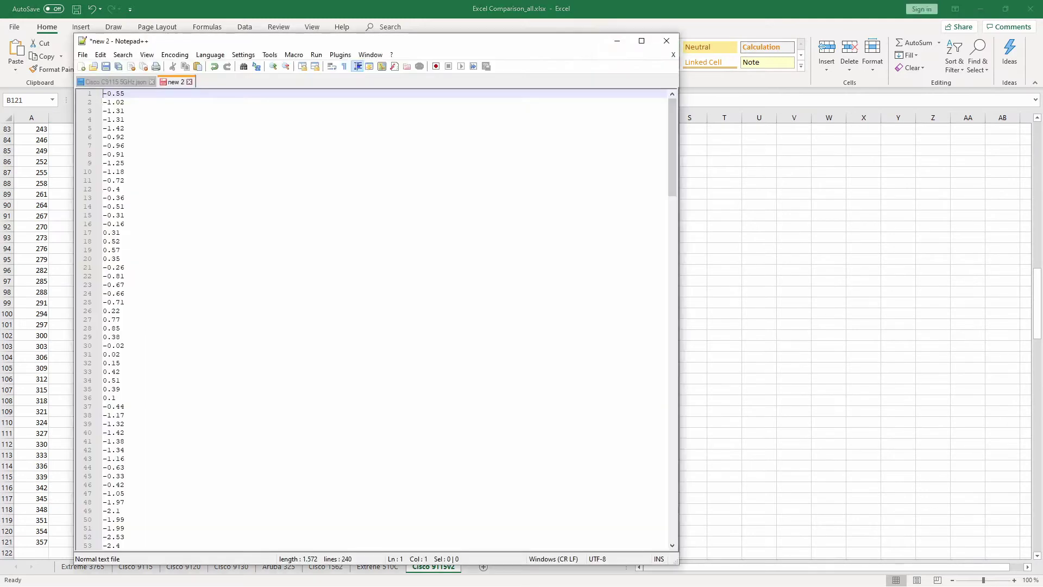
{"action": "left_click", "coordinate": [138, 80]}
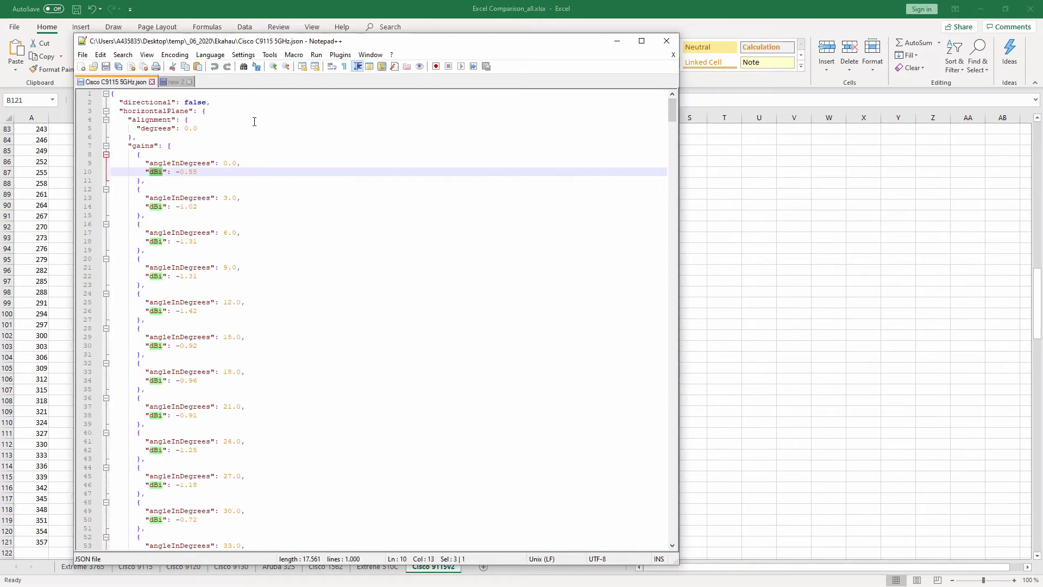
{"action": "left_click", "coordinate": [174, 82]}
{"action": "left_click", "coordinate": [176, 116]}
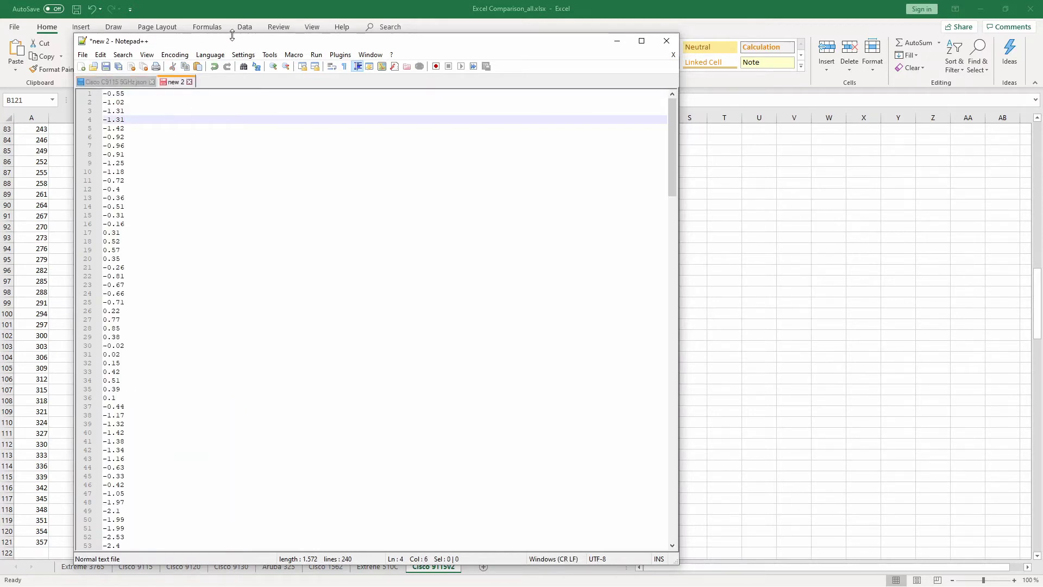
{"action": "key", "text": "ctrl+a"}
{"action": "left_click", "coordinate": [257, 10]}
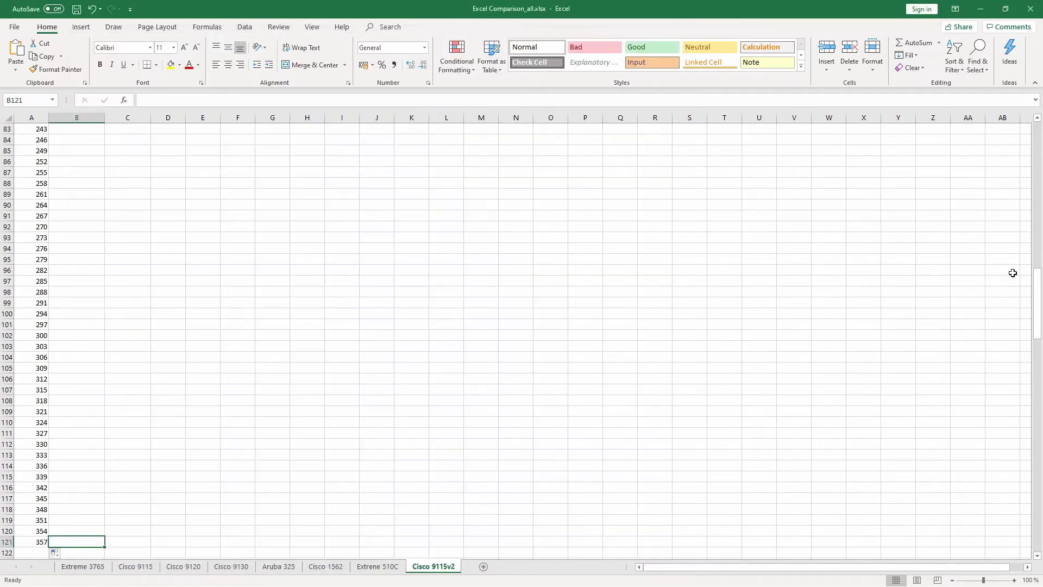
{"action": "left_click_drag", "start_coordinate": [1037, 285], "coordinate": [1037, 137]}
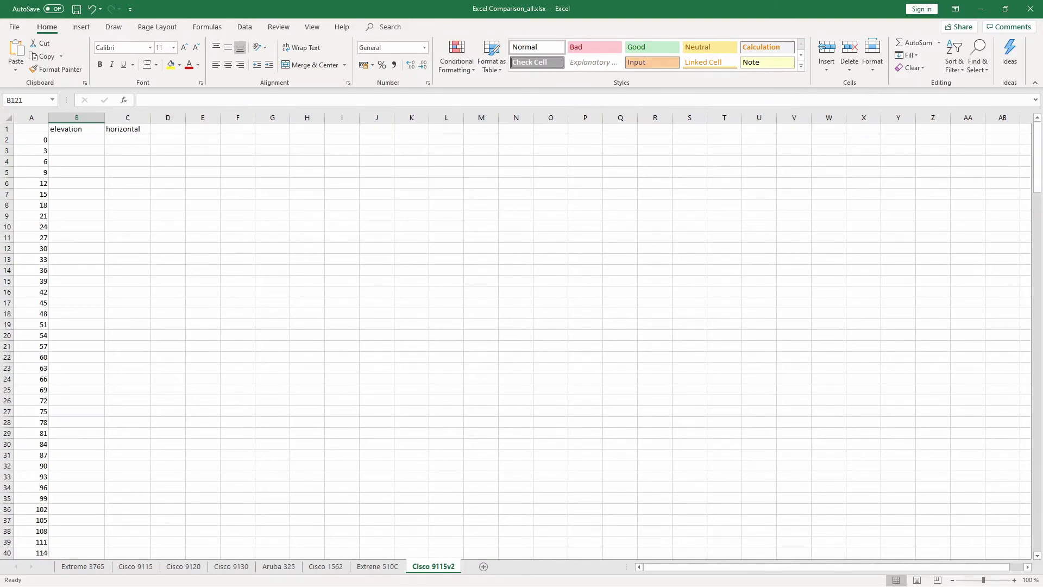
{"action": "key", "text": "alt+Tab"}
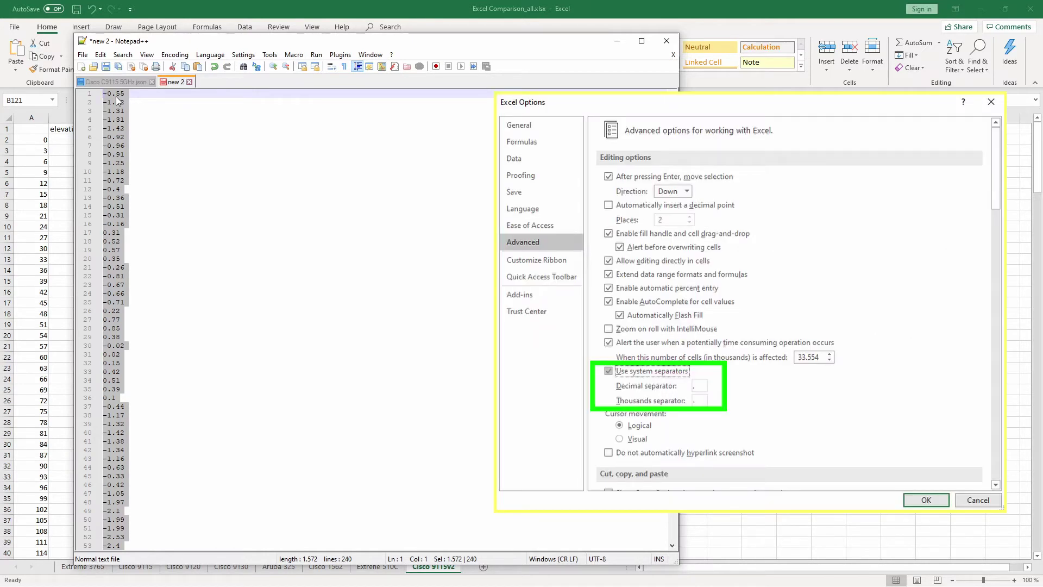
Replace every '.' with ',' across the 240 values, then select the whole list.
{"action": "left_click", "coordinate": [222, 107]}
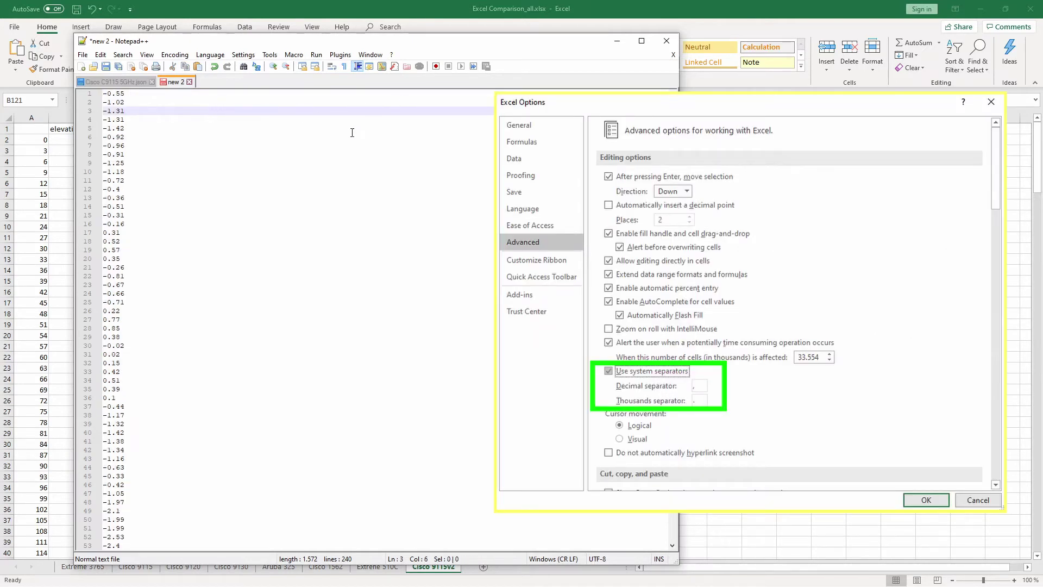
{"action": "key", "text": "ctrl+shift+Left"}
{"action": "key", "text": "ctrl+f"}
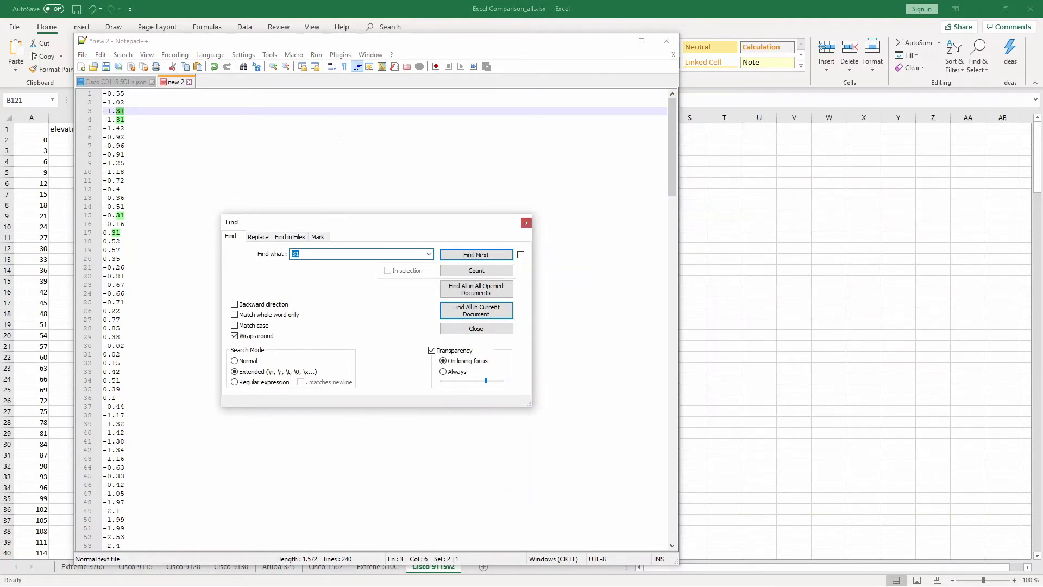
{"action": "left_click", "coordinate": [258, 237]}
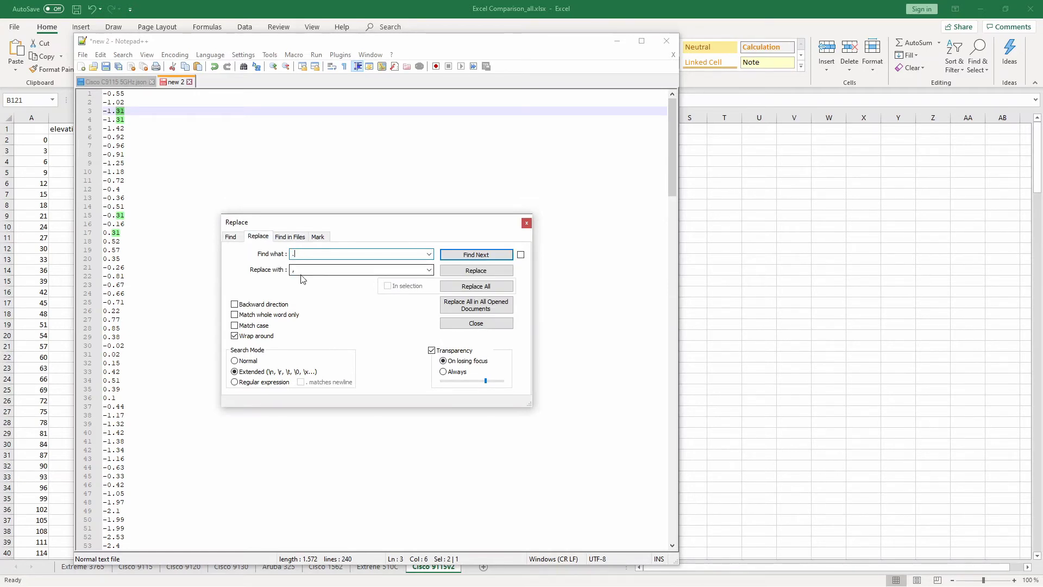
{"action": "left_click", "coordinate": [465, 288]}
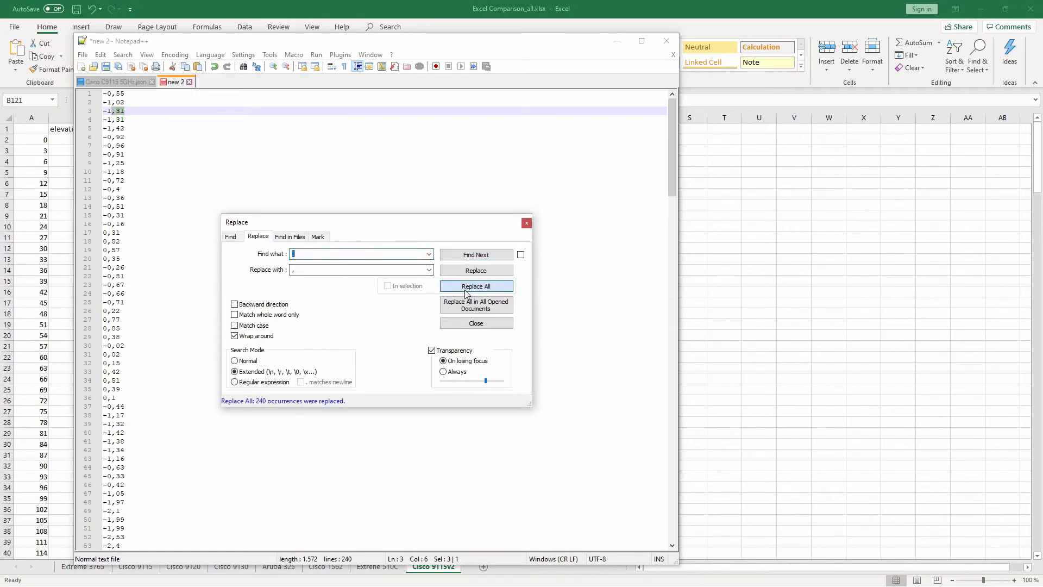
{"action": "left_click", "coordinate": [527, 223]}
{"action": "left_click", "coordinate": [278, 255]}
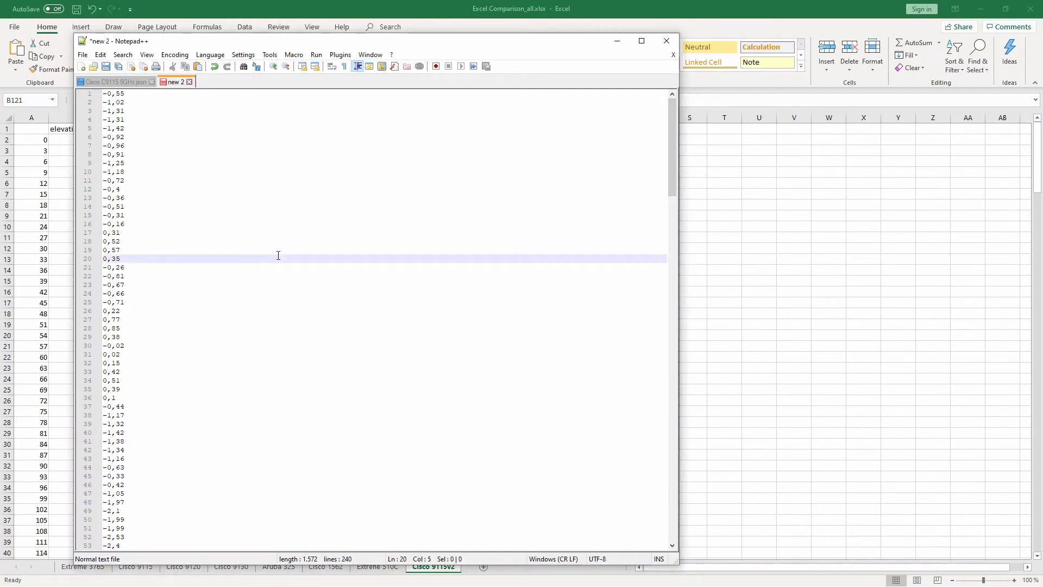
{"action": "key", "text": "ctrl+a"}
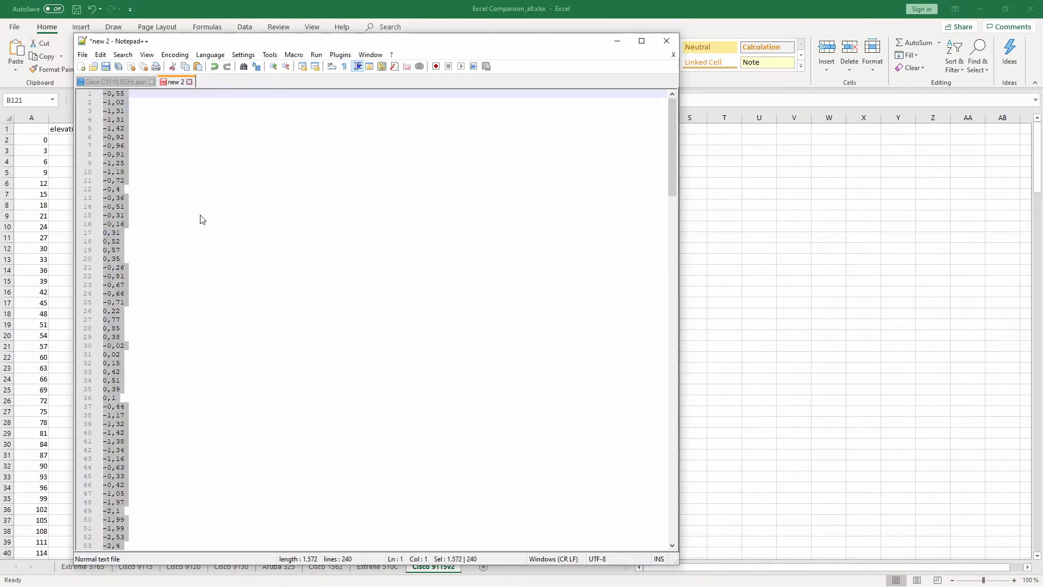
Paste all 240 gain values into column C starting at C2.
{"action": "left_click", "coordinate": [244, 8]}
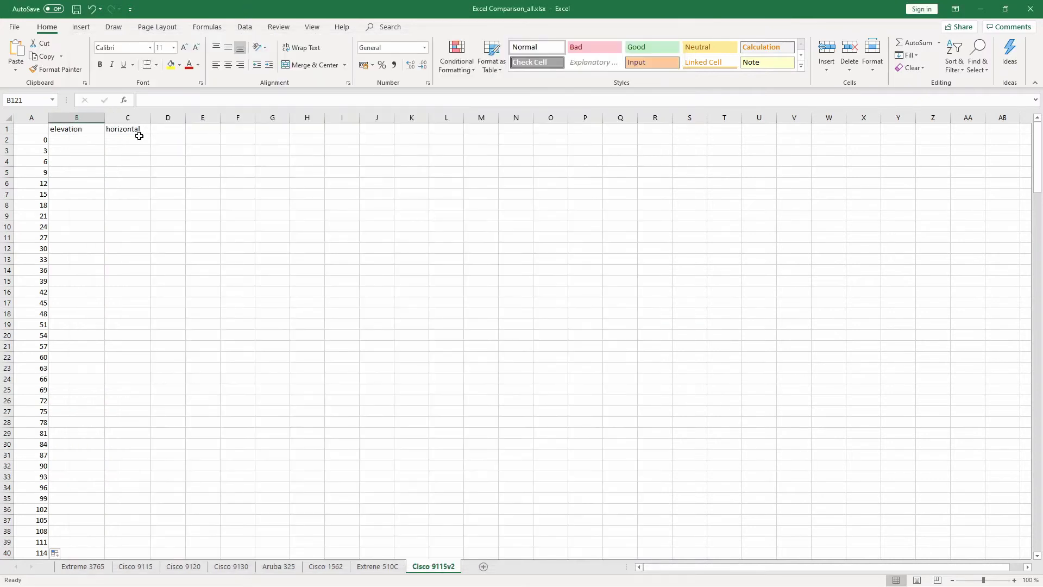
{"action": "left_click", "coordinate": [129, 143]}
{"action": "key", "text": "ctrl+v"}
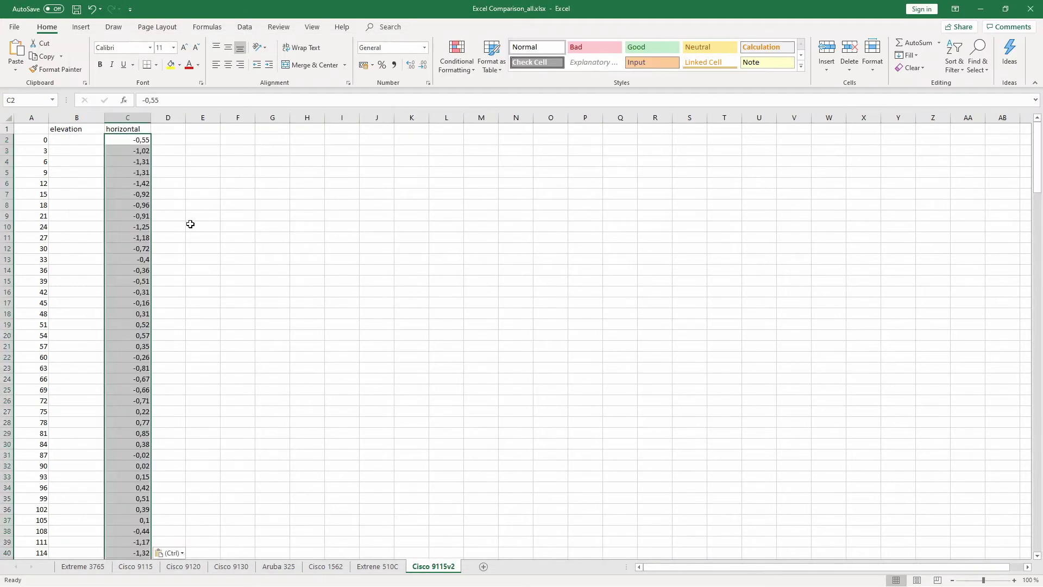
Copy C122:C241 into B2 so elevation gains starting 4,38 fill B2:B121.
{"action": "scroll", "coordinate": [210, 268], "scroll_direction": "down", "scroll_amount": 15}
{"action": "scroll", "coordinate": [171, 317], "scroll_direction": "down", "scroll_amount": 18}
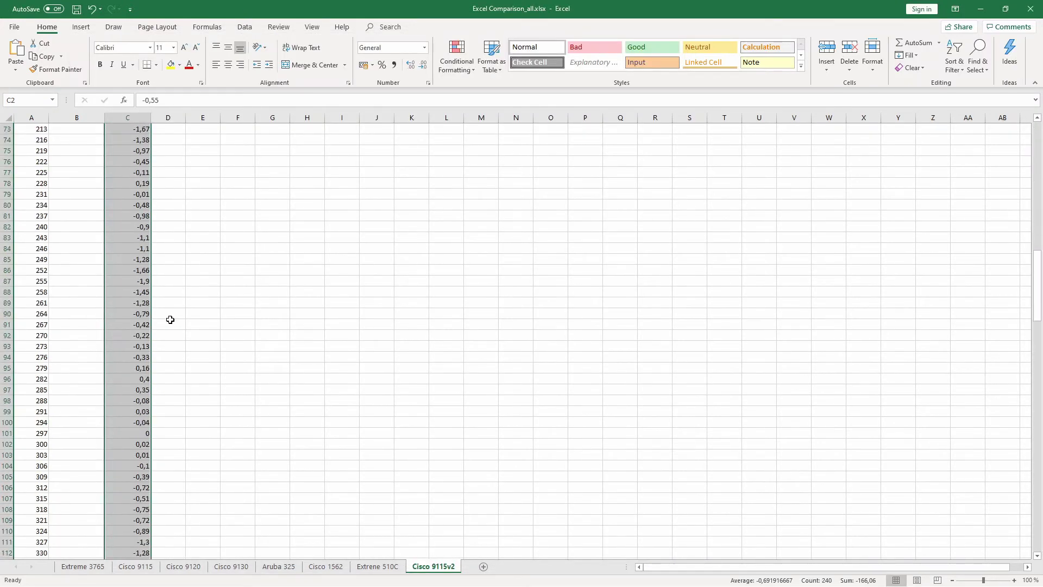
{"action": "left_click_drag", "start_coordinate": [123, 369], "coordinate": [133, 510]}
{"action": "key", "text": "ctrl+c"}
{"action": "scroll", "coordinate": [155, 494], "scroll_direction": "up", "scroll_amount": 20}
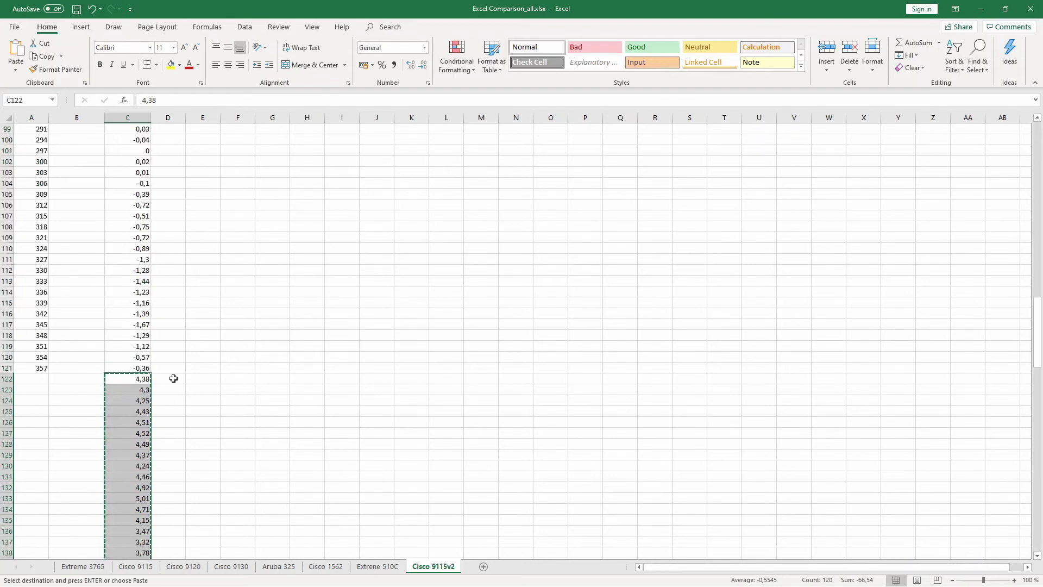
{"action": "scroll", "coordinate": [182, 271], "scroll_direction": "up", "scroll_amount": 5}
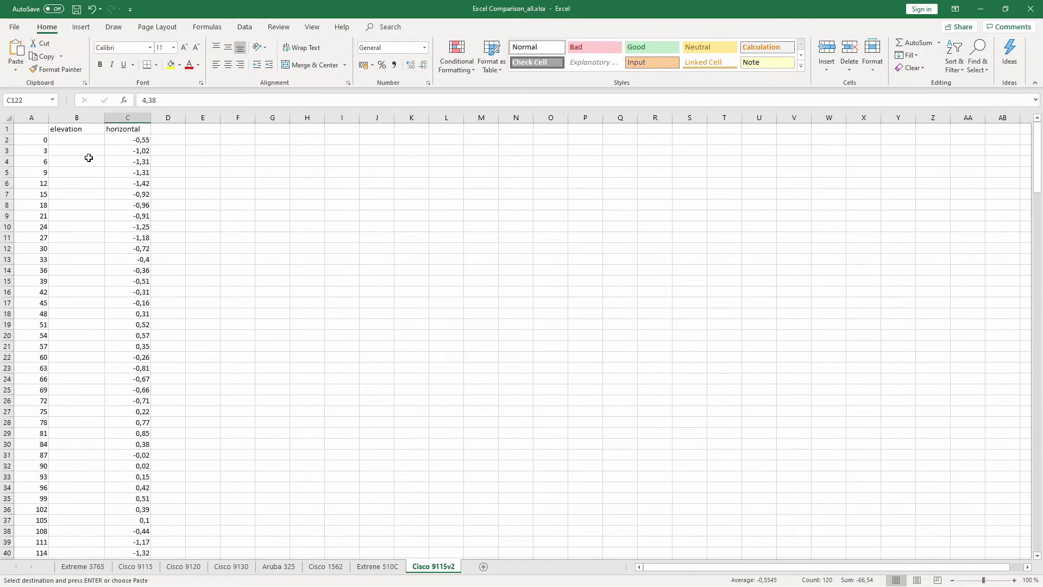
{"action": "left_click", "coordinate": [81, 140]}
{"action": "key", "text": "Return"}
{"action": "scroll", "coordinate": [185, 245], "scroll_direction": "down", "scroll_amount": 19}
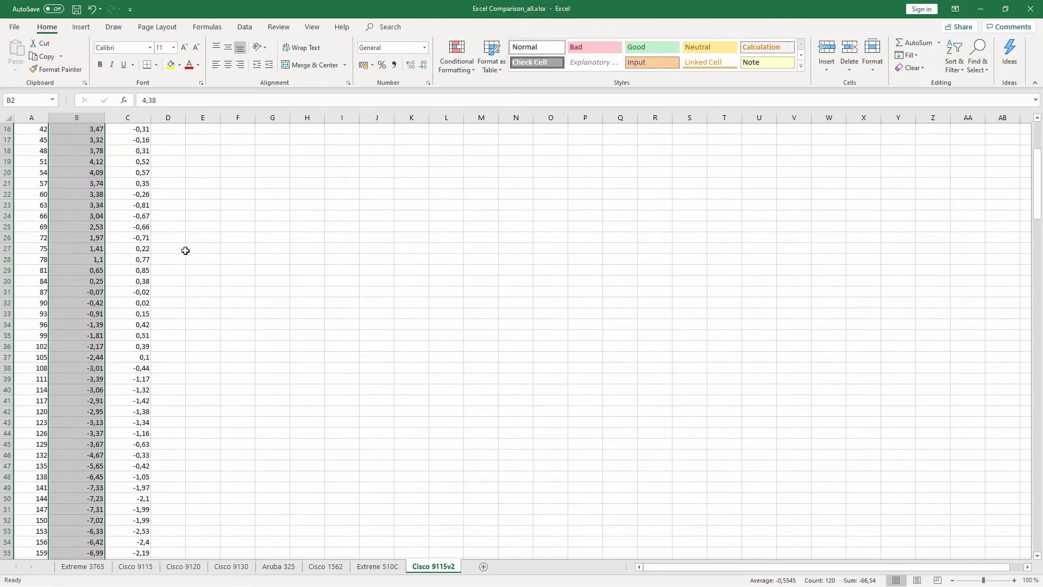
{"action": "scroll", "coordinate": [183, 310], "scroll_direction": "down", "scroll_amount": 10}
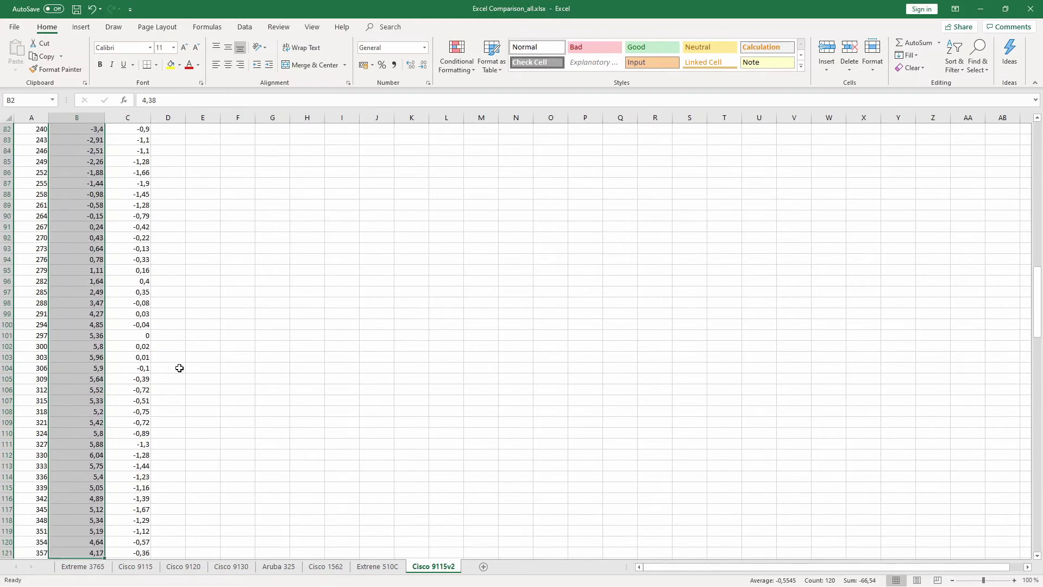
{"action": "scroll", "coordinate": [271, 326], "scroll_direction": "up", "scroll_amount": 20}
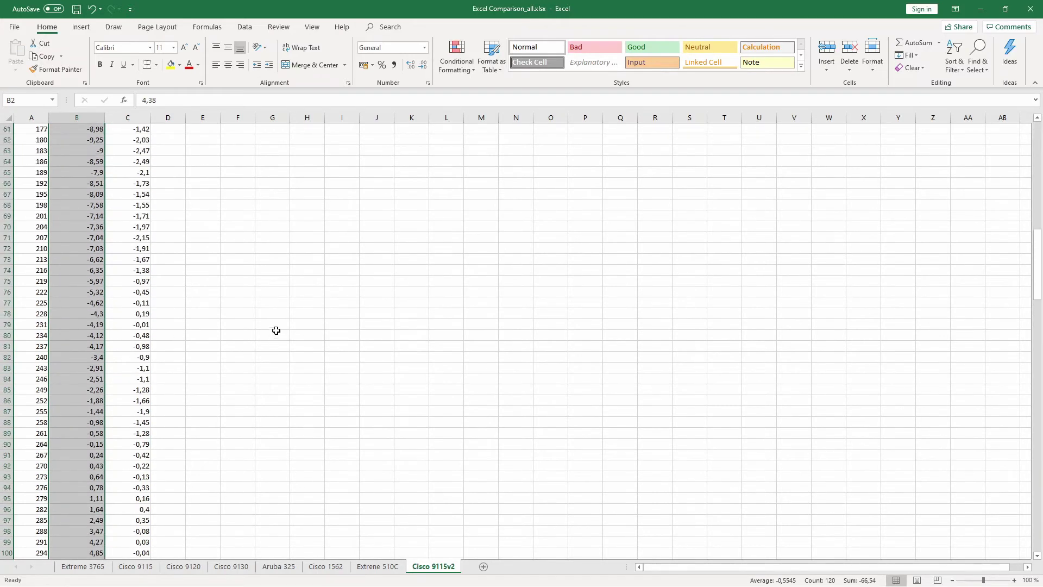
Select the 120 elevation values in B2:B121.
{"action": "left_click", "coordinate": [230, 182]}
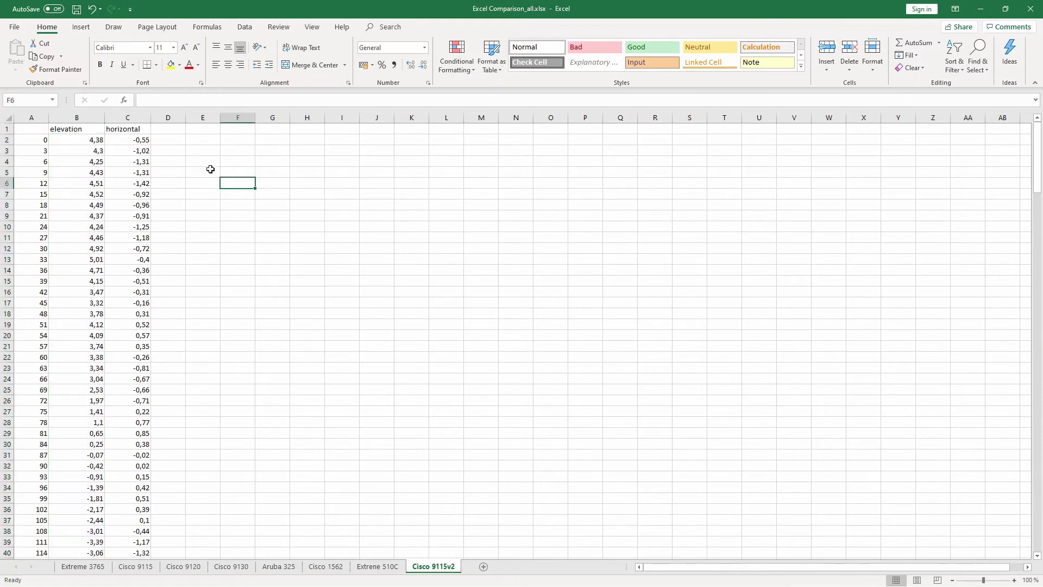
{"action": "left_click", "coordinate": [90, 140]}
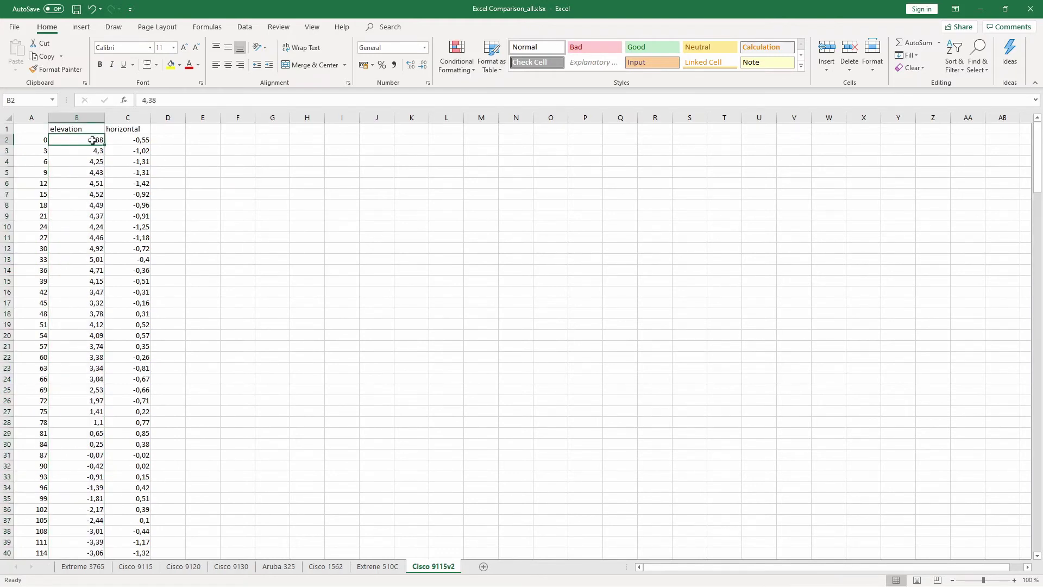
{"action": "left_click_drag", "start_coordinate": [92, 140], "coordinate": [90, 539]}
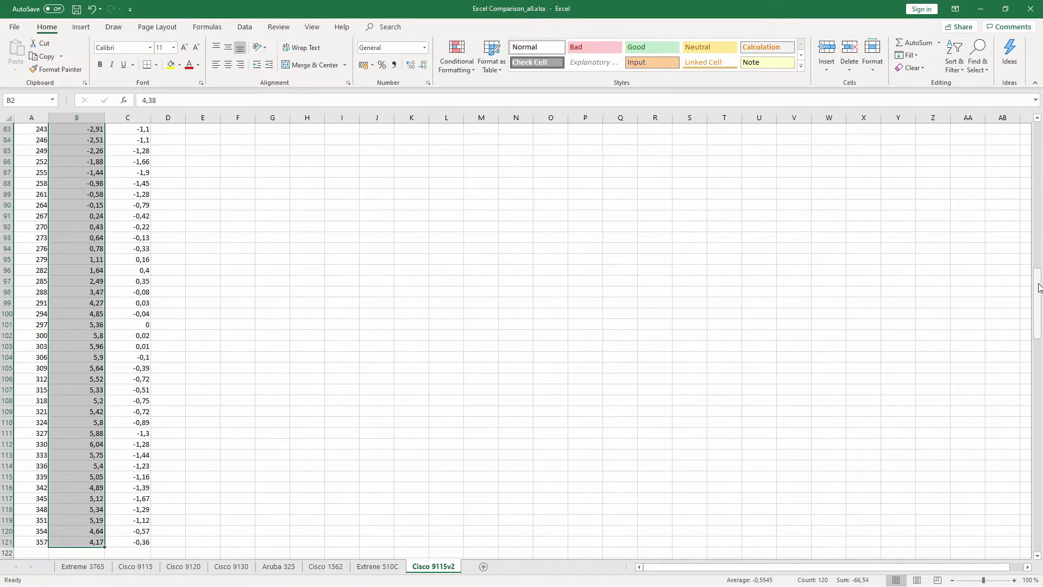
{"action": "left_click_drag", "start_coordinate": [1038, 288], "coordinate": [1036, 142]}
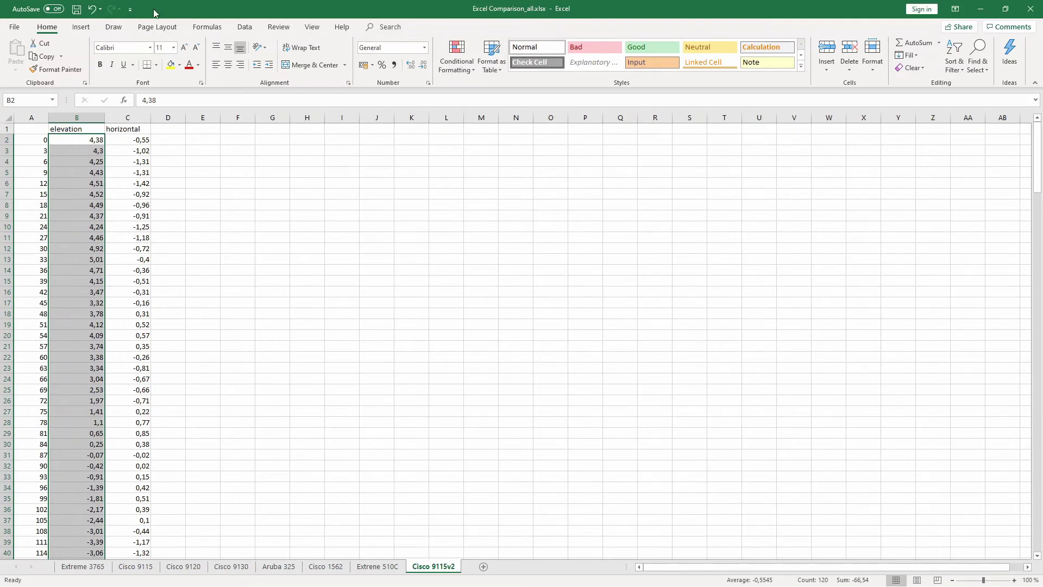
Insert a radar chart of the selected elevation values from All Charts.
{"action": "left_click", "coordinate": [88, 31]}
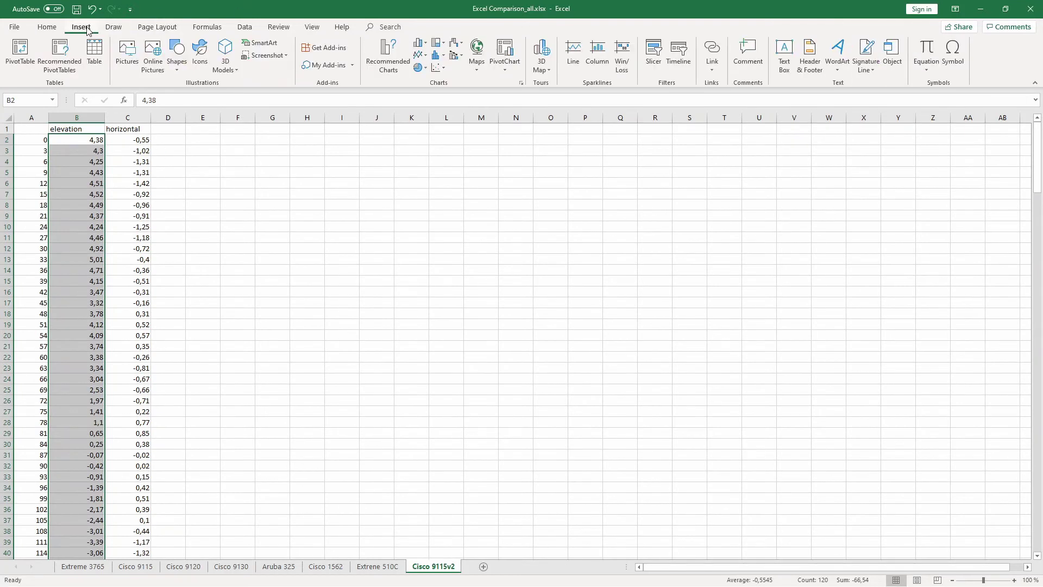
{"action": "left_click", "coordinate": [522, 83]}
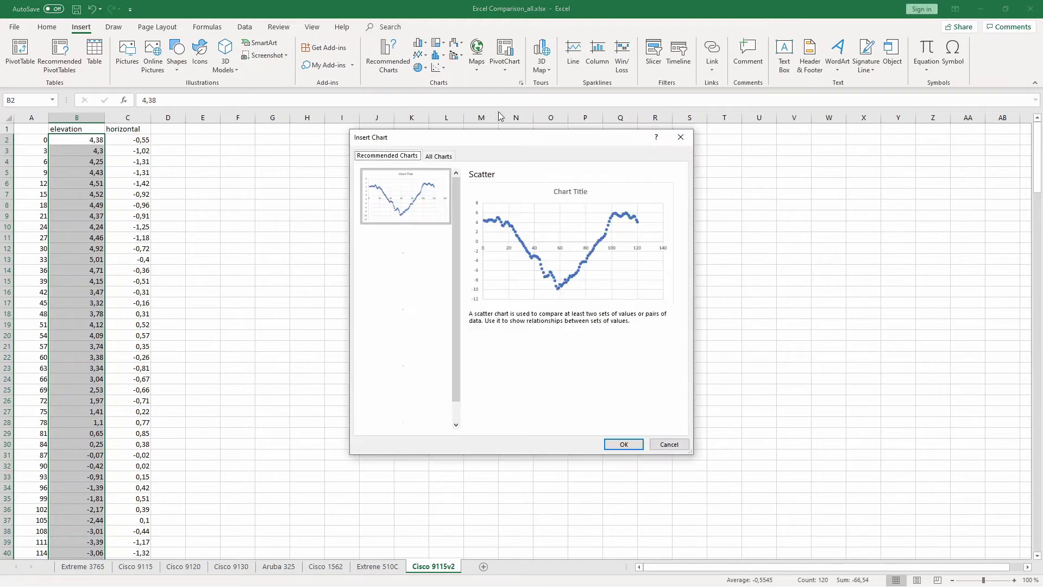
{"action": "left_click", "coordinate": [440, 158]}
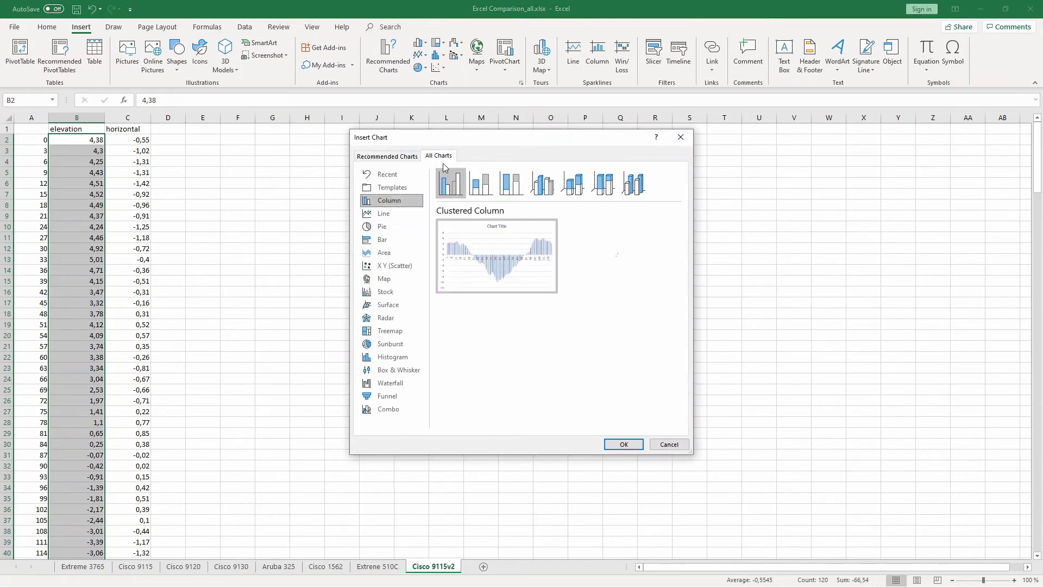
{"action": "left_click", "coordinate": [381, 319]}
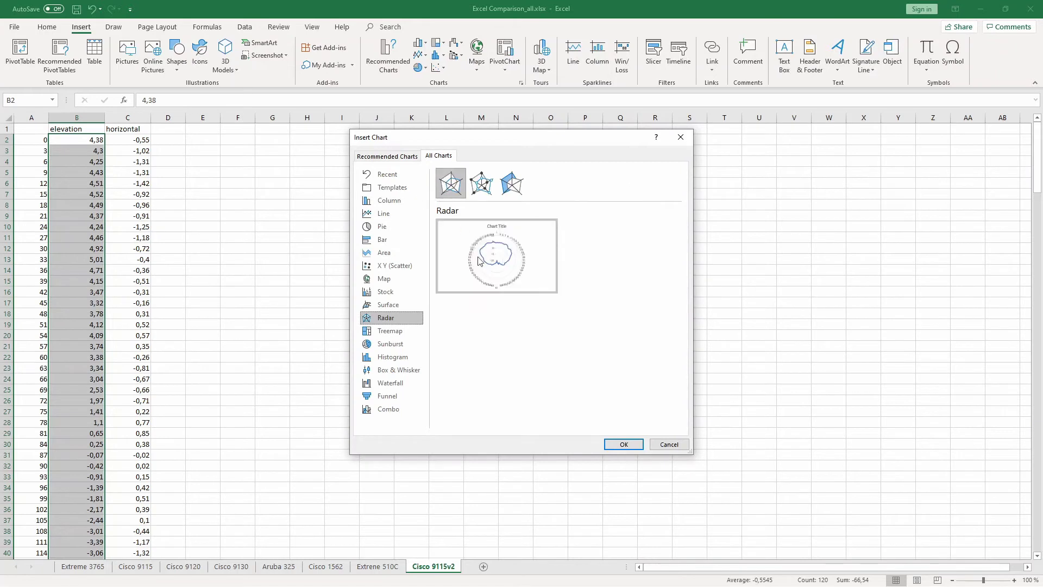
{"action": "left_click", "coordinate": [624, 445]}
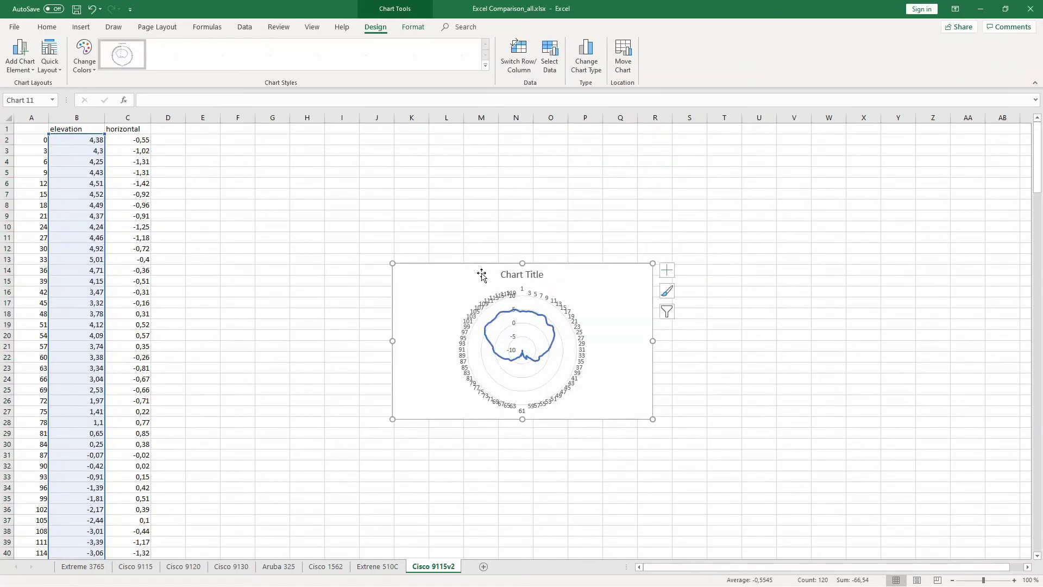
Move the radar chart up beside the data over columns E–L and open Select Data.
{"action": "left_click_drag", "start_coordinate": [461, 275], "coordinate": [292, 142]}
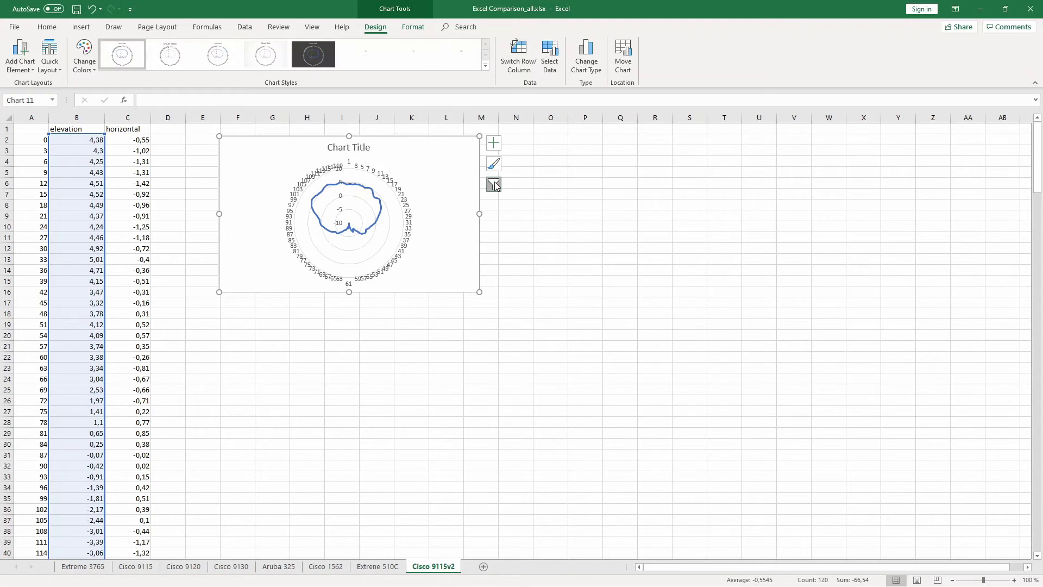
{"action": "left_click", "coordinate": [489, 185]}
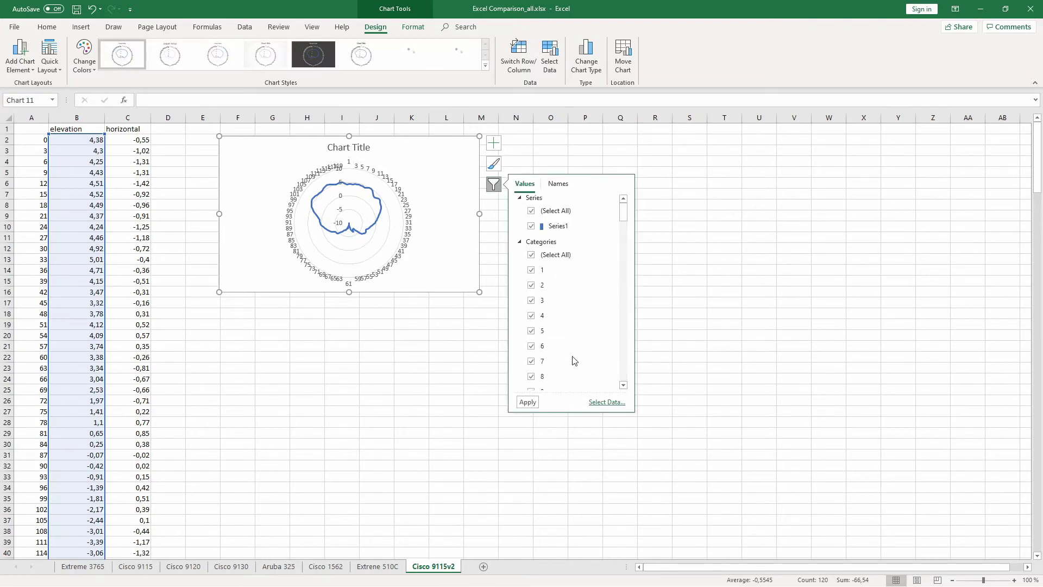
{"action": "left_click", "coordinate": [606, 402]}
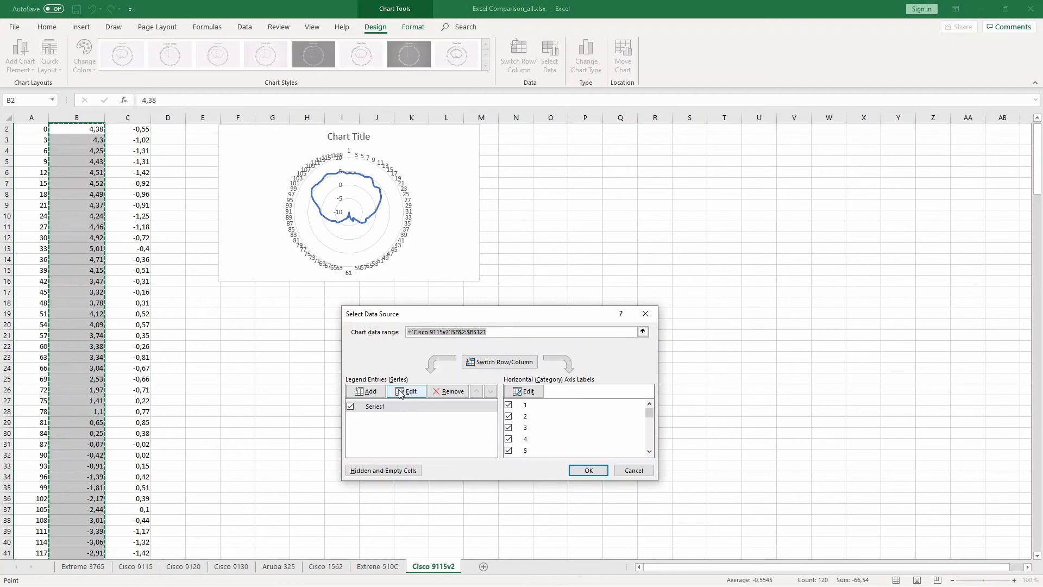
Name the series from cell B1, keeping values =B2:B121.
{"action": "left_click", "coordinate": [409, 392]}
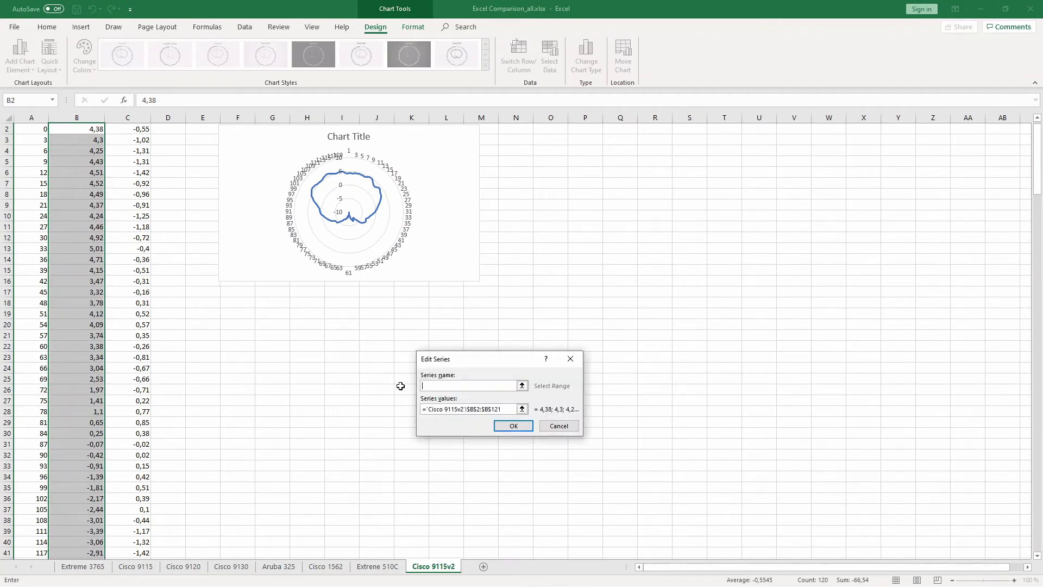
{"action": "scroll", "coordinate": [190, 215], "scroll_direction": "up", "scroll_amount": 1}
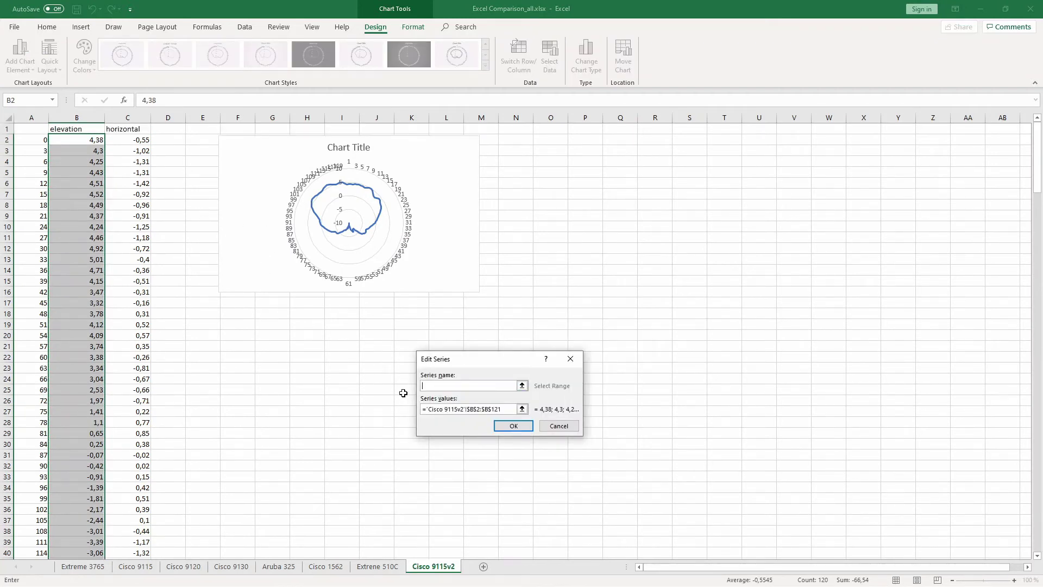
{"action": "left_click", "coordinate": [70, 130]}
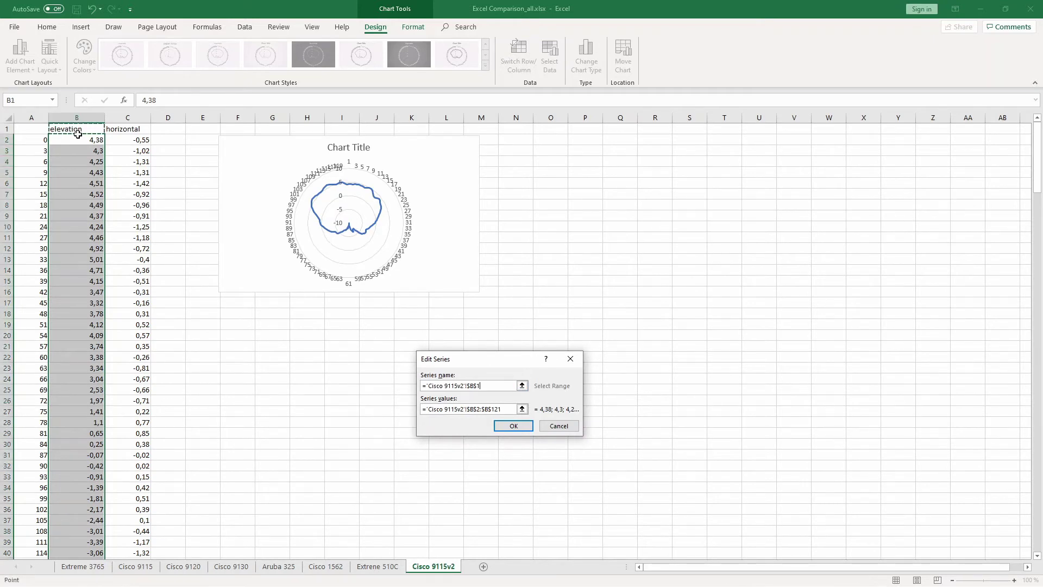
{"action": "left_click", "coordinate": [485, 409]}
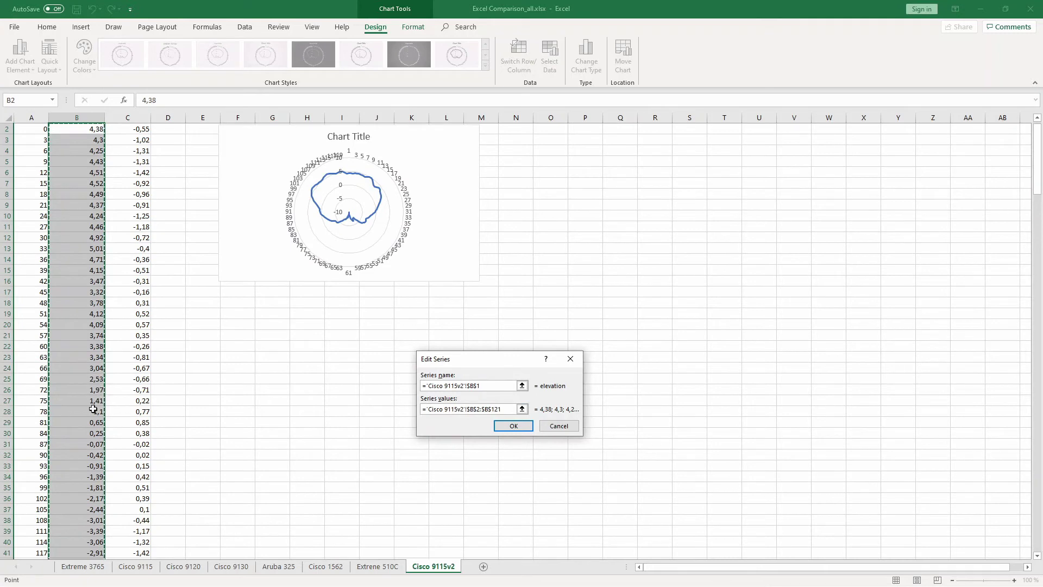
{"action": "scroll", "coordinate": [94, 408], "scroll_direction": "down", "scroll_amount": 2}
{"action": "scroll", "coordinate": [95, 359], "scroll_direction": "up", "scroll_amount": 3}
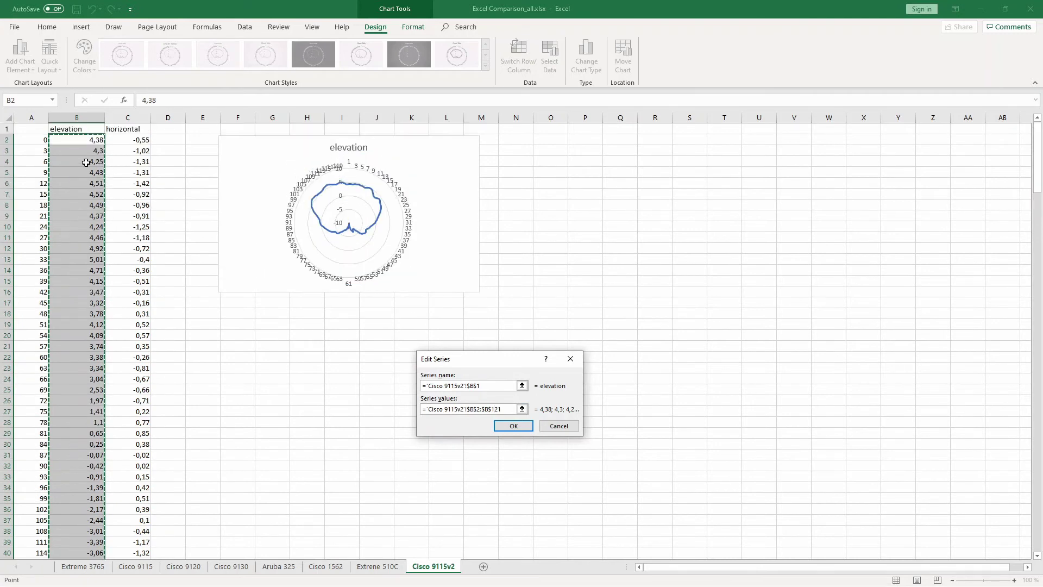
{"action": "left_click", "coordinate": [513, 425]}
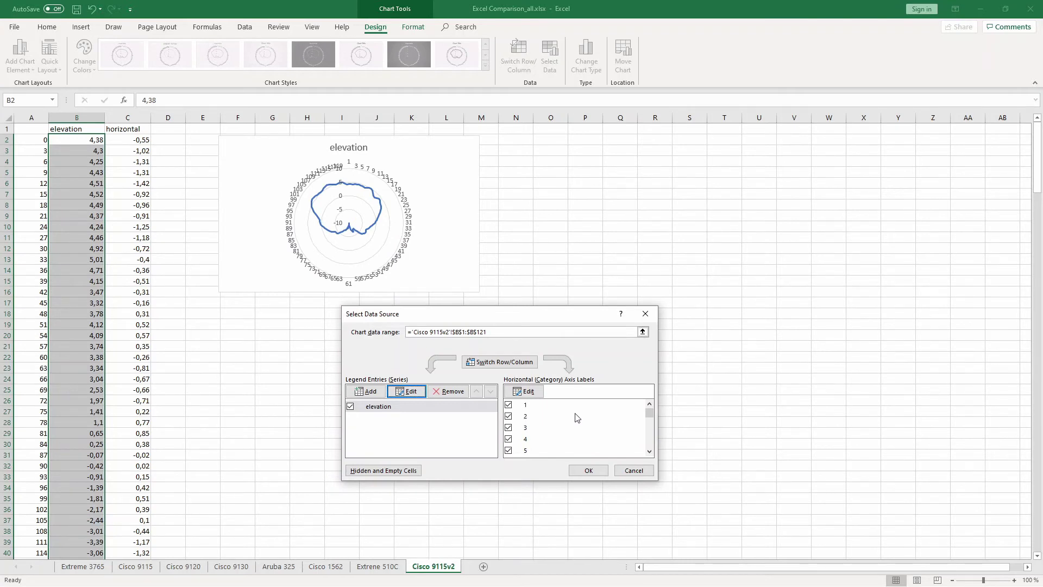
Use the angles in column A as the elevation chart's axis labels.
{"action": "left_click", "coordinate": [520, 395]}
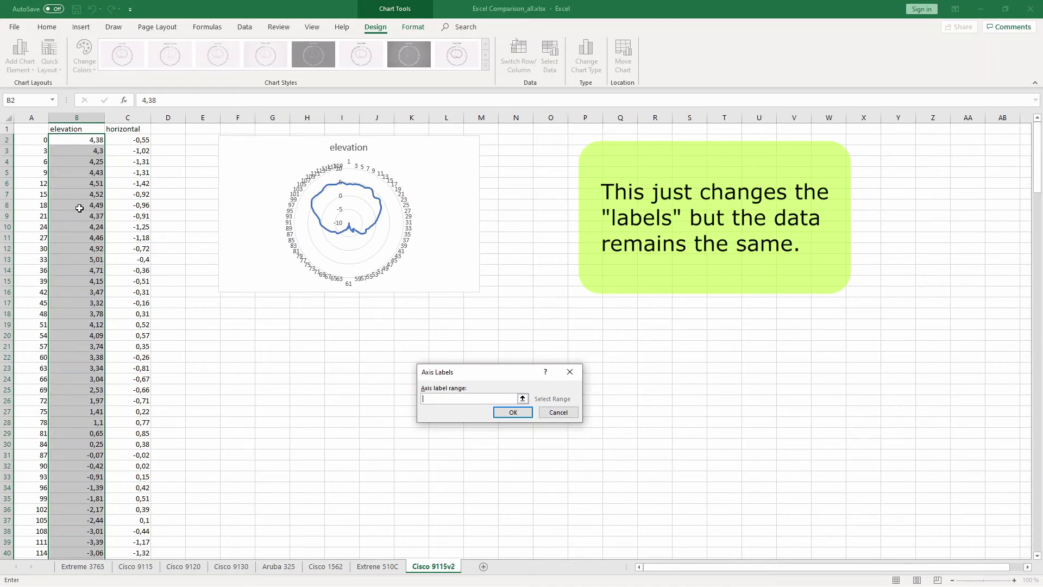
{"action": "left_click_drag", "start_coordinate": [33, 139], "coordinate": [30, 542]}
{"action": "left_click", "coordinate": [513, 413]}
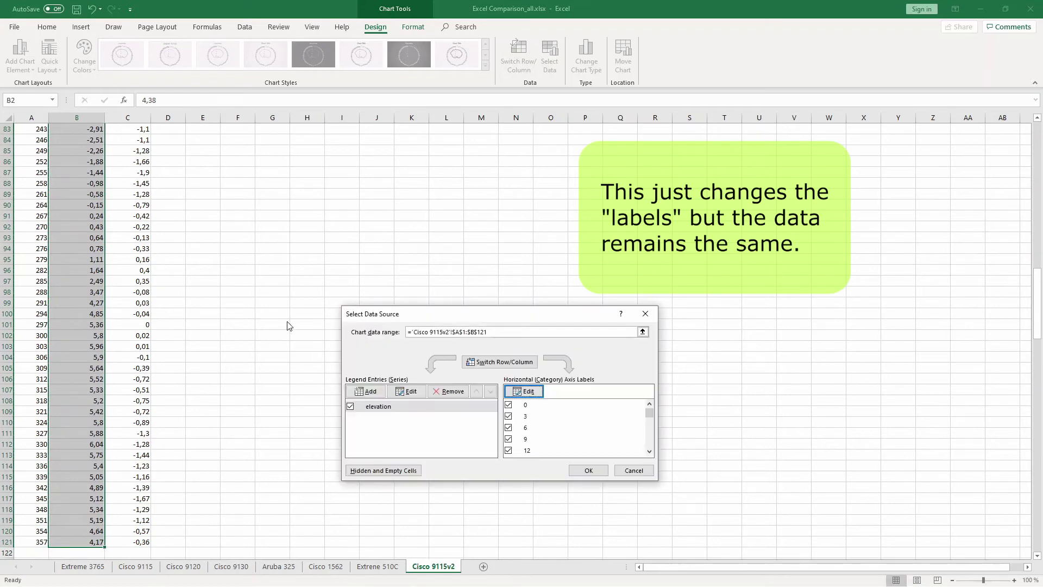
{"action": "left_click", "coordinate": [588, 470]}
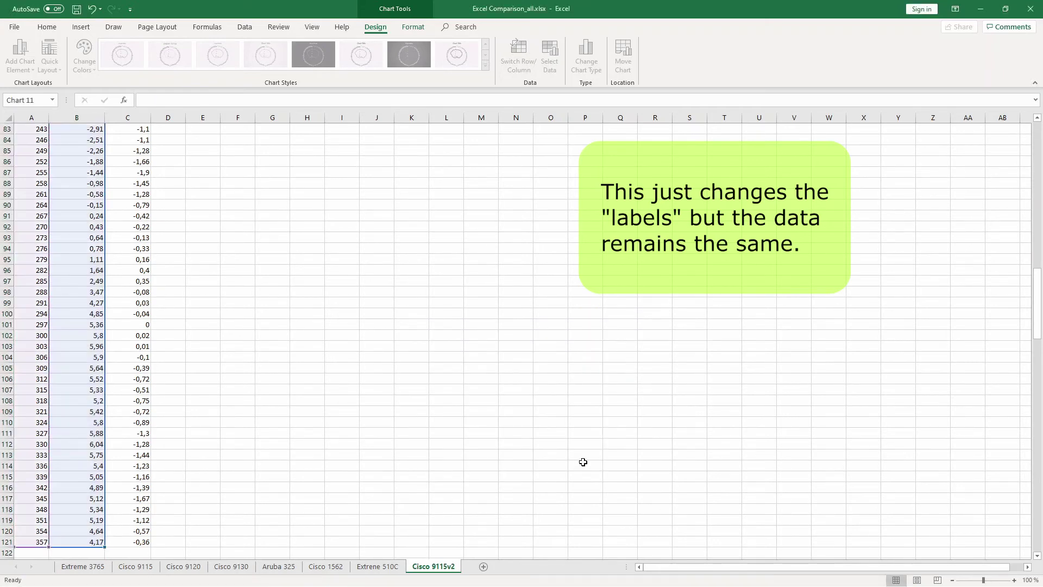
{"action": "scroll", "coordinate": [472, 294], "scroll_direction": "up", "scroll_amount": 20}
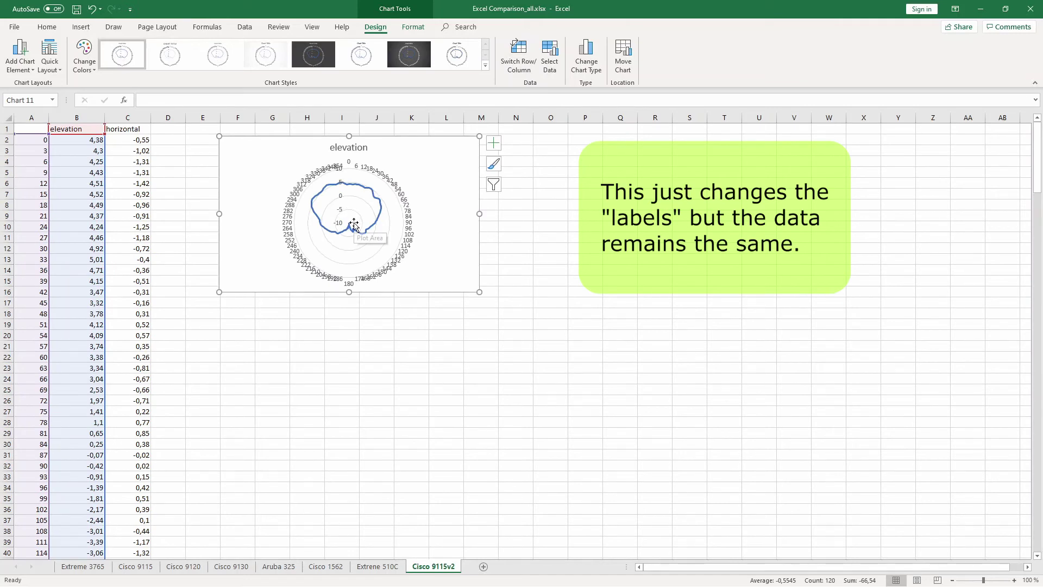
Set the value axis to minimum -35, maximum 5 and major unit 5.
{"action": "left_click", "coordinate": [497, 144]}
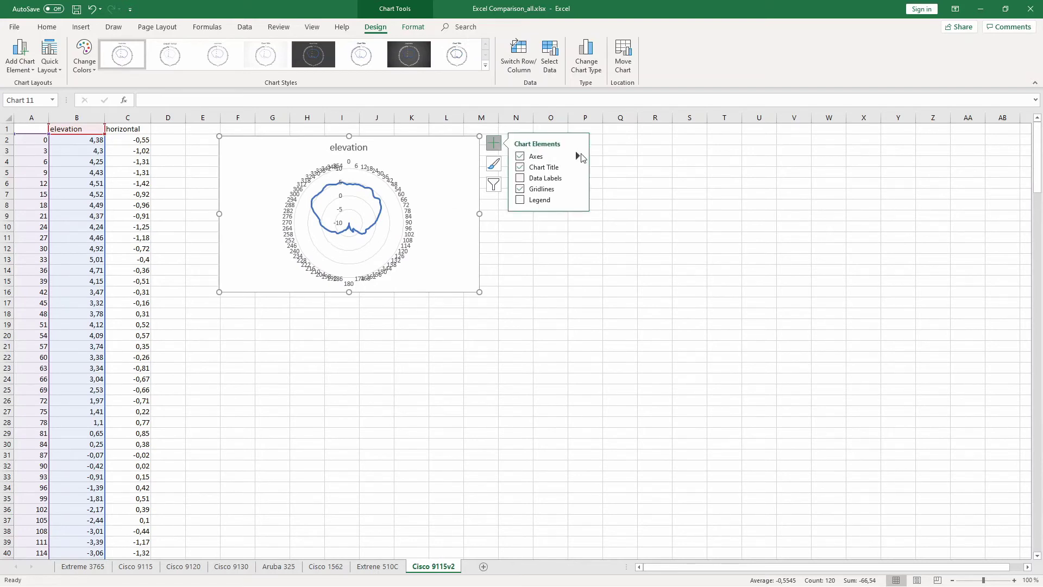
{"action": "left_click", "coordinate": [577, 156]}
{"action": "left_click", "coordinate": [632, 169]}
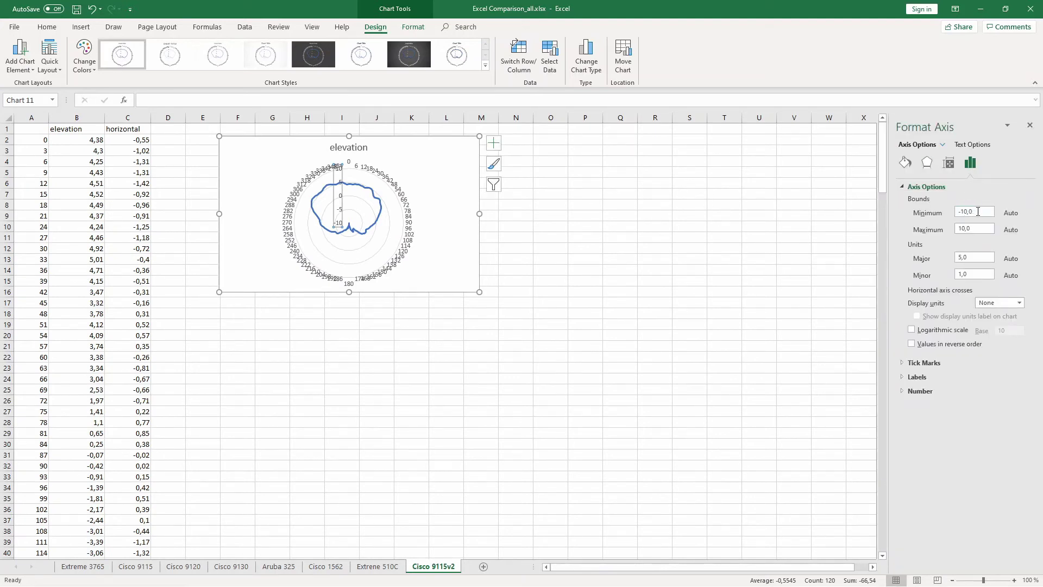
{"action": "left_click_drag", "start_coordinate": [977, 211], "coordinate": [948, 216]}
{"action": "type", "text": "-35"}
{"action": "key", "text": "Tab"}
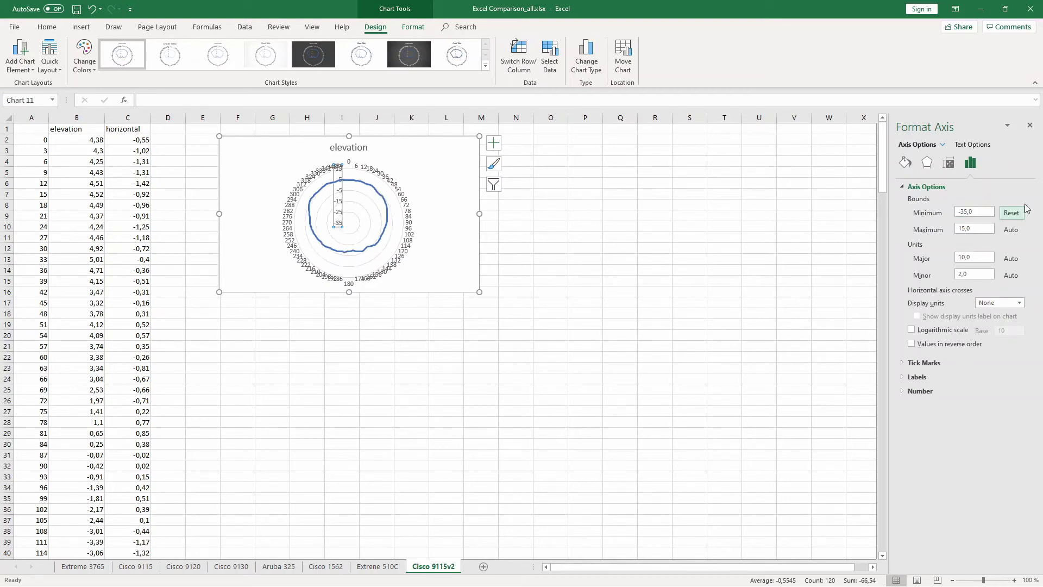
{"action": "type", "text": "5"}
{"action": "key", "text": "Tab"}
{"action": "key", "text": "Tab"}
{"action": "type", "text": "5"}
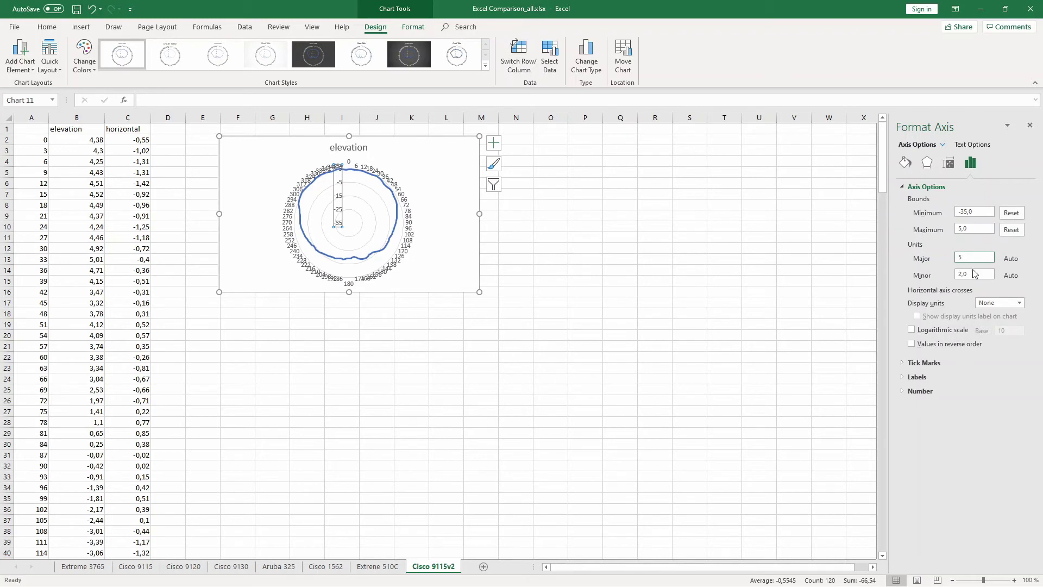
{"action": "left_click", "coordinate": [777, 278]}
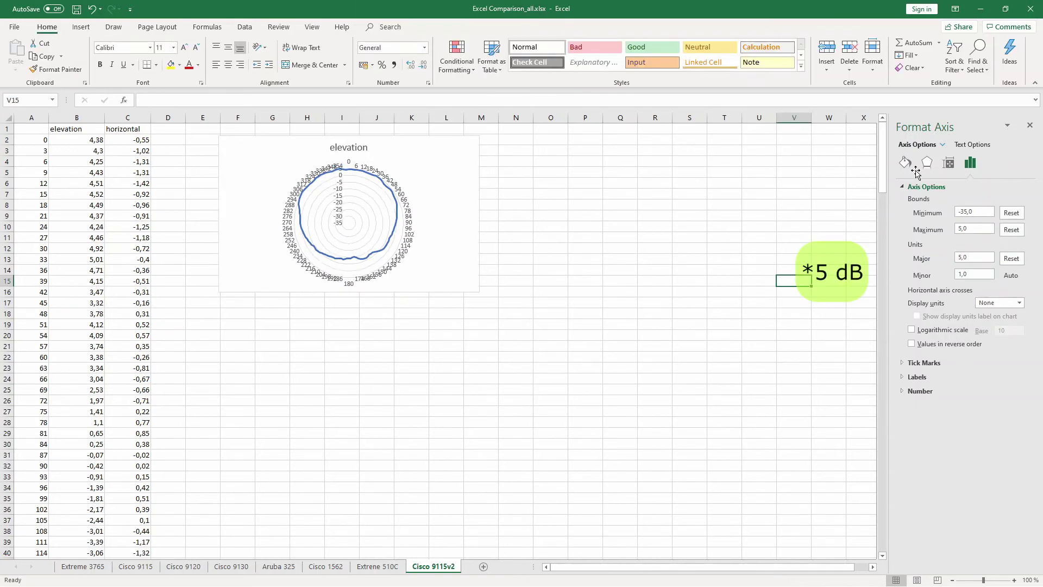
Paste the elevation antenna-pattern image from Cisco 9115 beside the chart, sized to its height.
{"action": "left_click", "coordinate": [1029, 125]}
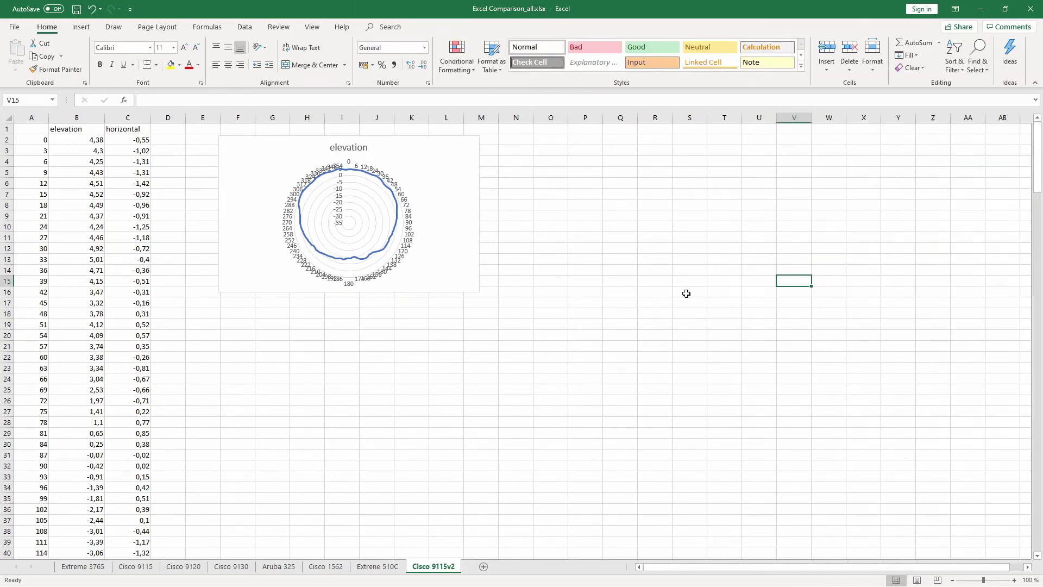
{"action": "left_click", "coordinate": [136, 566]}
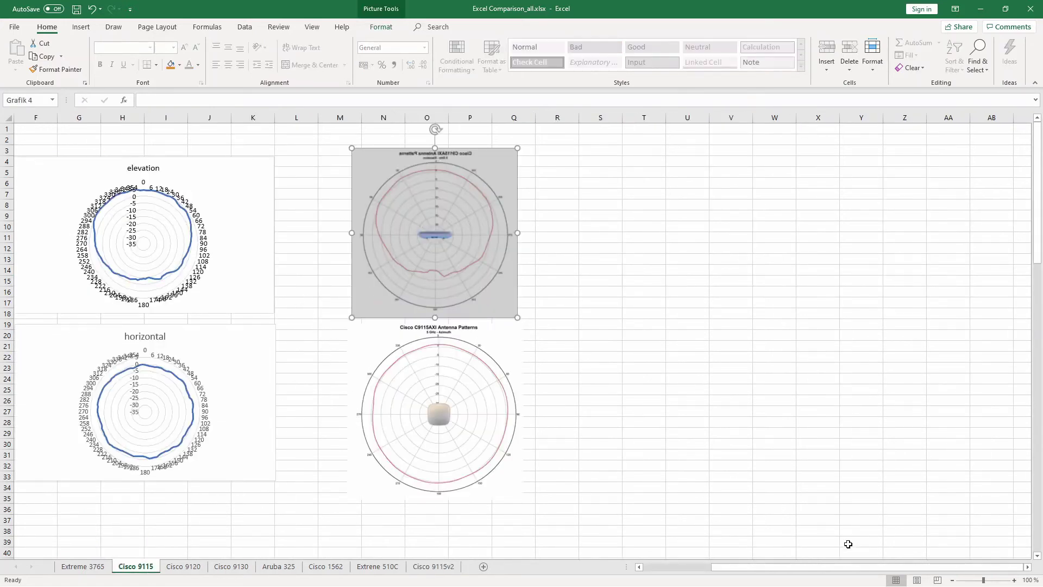
{"action": "left_click_drag", "start_coordinate": [761, 566], "coordinate": [693, 567]}
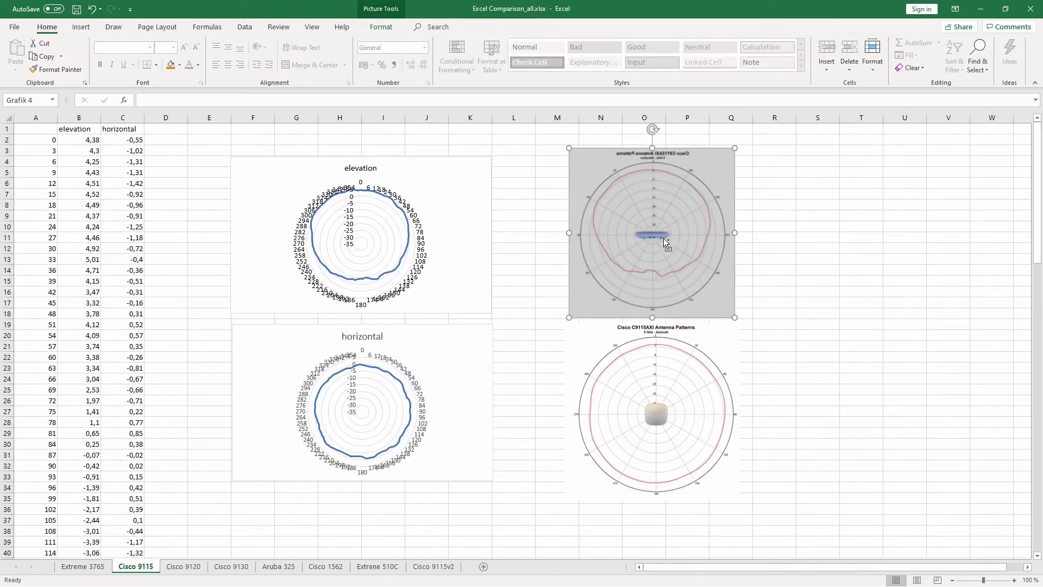
{"action": "left_click", "coordinate": [433, 566]}
{"action": "left_click", "coordinate": [554, 185]}
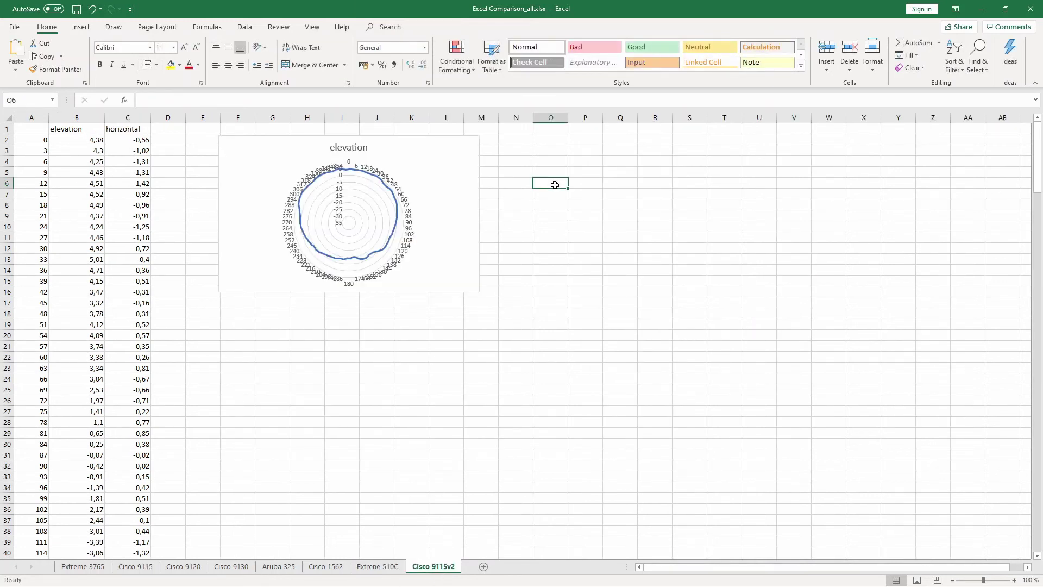
{"action": "key", "text": "ctrl+v"}
{"action": "left_click_drag", "start_coordinate": [611, 266], "coordinate": [624, 205]}
{"action": "left_click_drag", "start_coordinate": [705, 298], "coordinate": [903, 435]}
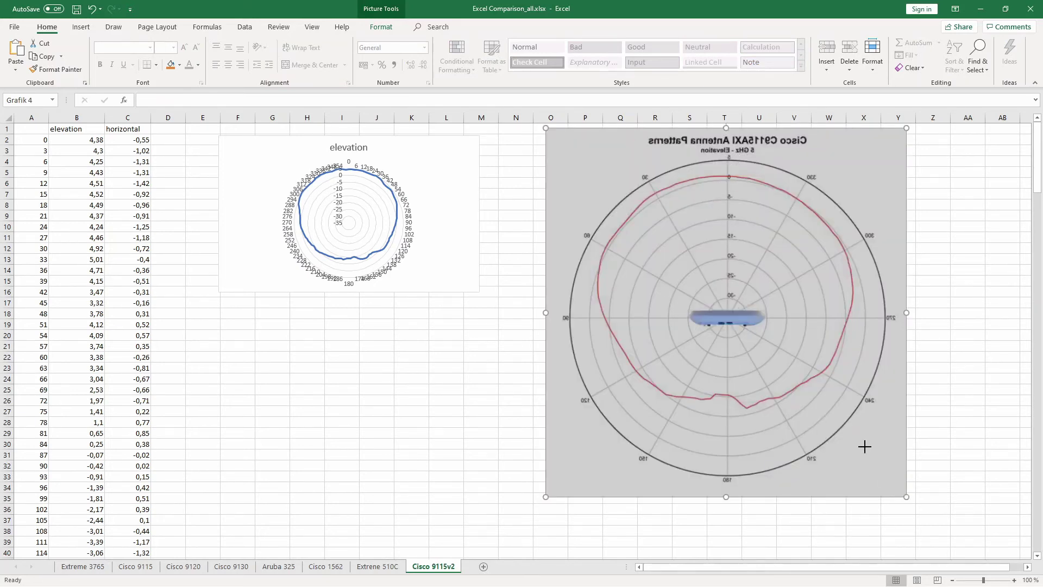
{"action": "left_click_drag", "start_coordinate": [864, 446], "coordinate": [706, 275]}
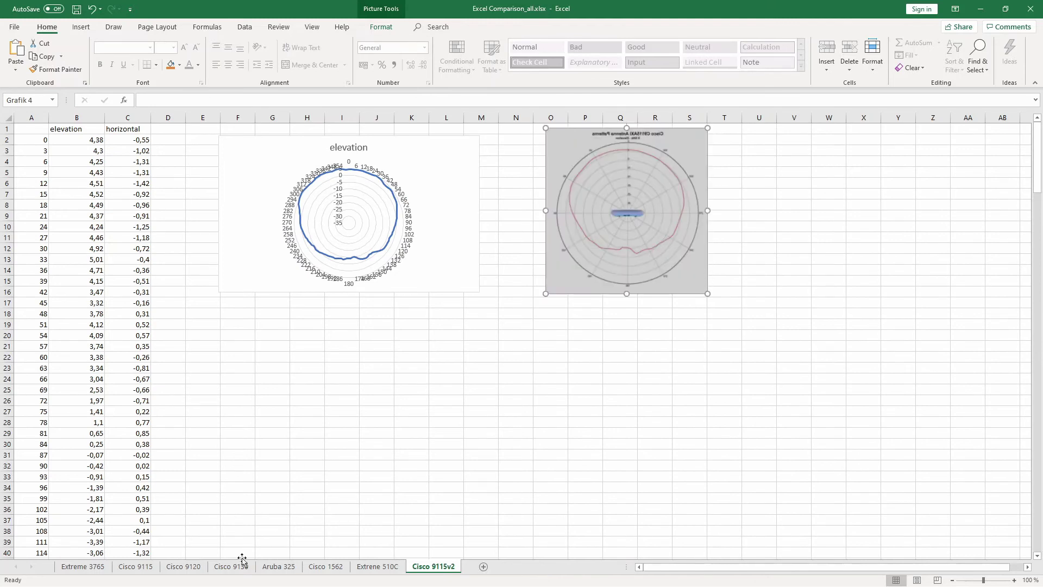
Paste the azimuth antenna-pattern image at cell O19, aligned under the elevation image.
{"action": "left_click", "coordinate": [145, 566]}
{"action": "left_click", "coordinate": [618, 418]}
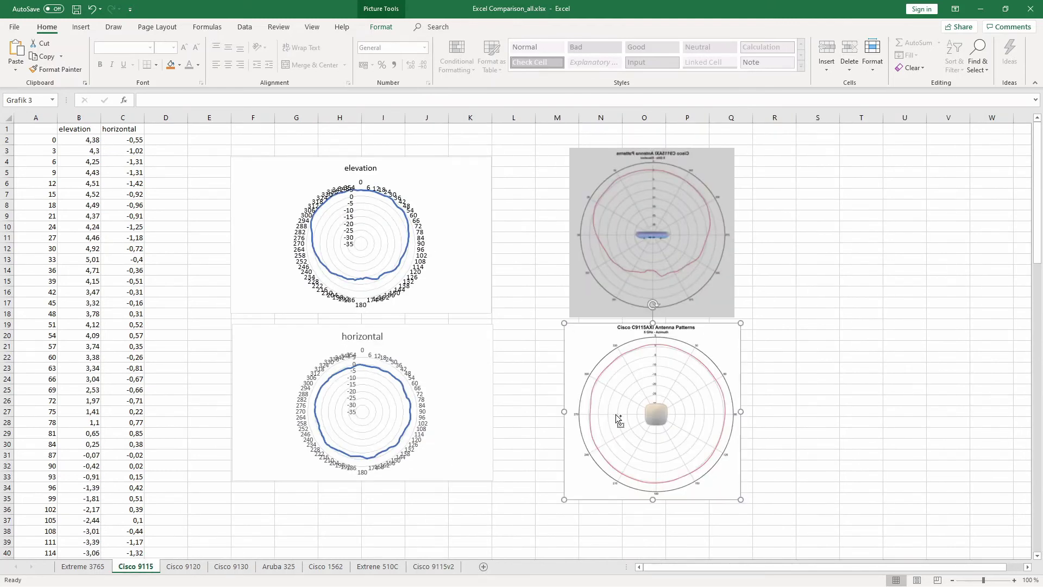
{"action": "left_click", "coordinate": [433, 566]}
{"action": "left_click", "coordinate": [585, 315]}
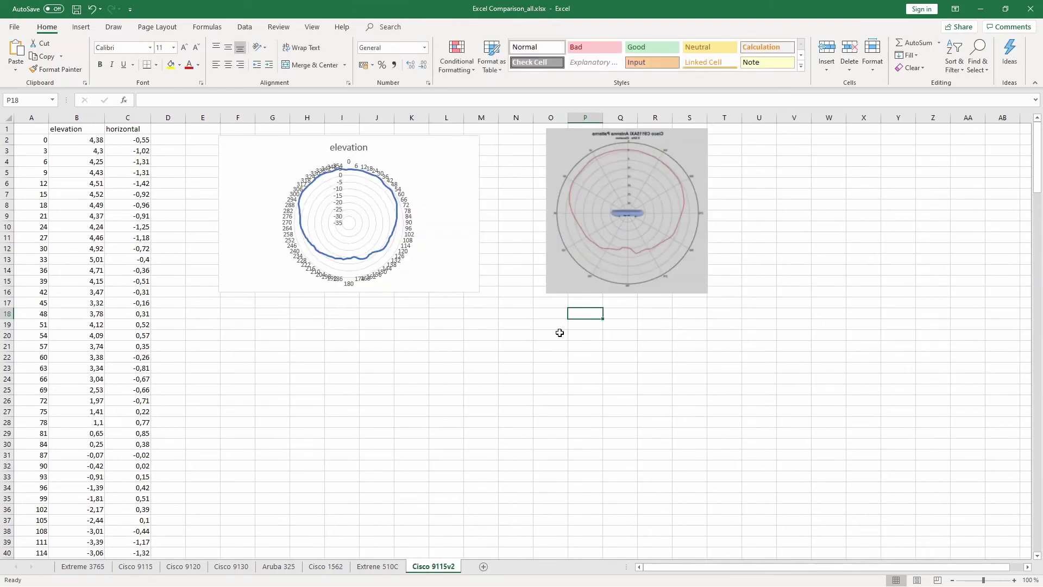
{"action": "left_click", "coordinate": [559, 333]}
{"action": "key", "text": "ctrl+v"}
{"action": "left_click_drag", "start_coordinate": [591, 395], "coordinate": [602, 379]}
Select the horizontal values C2:C121.
{"action": "left_click", "coordinate": [124, 139]}
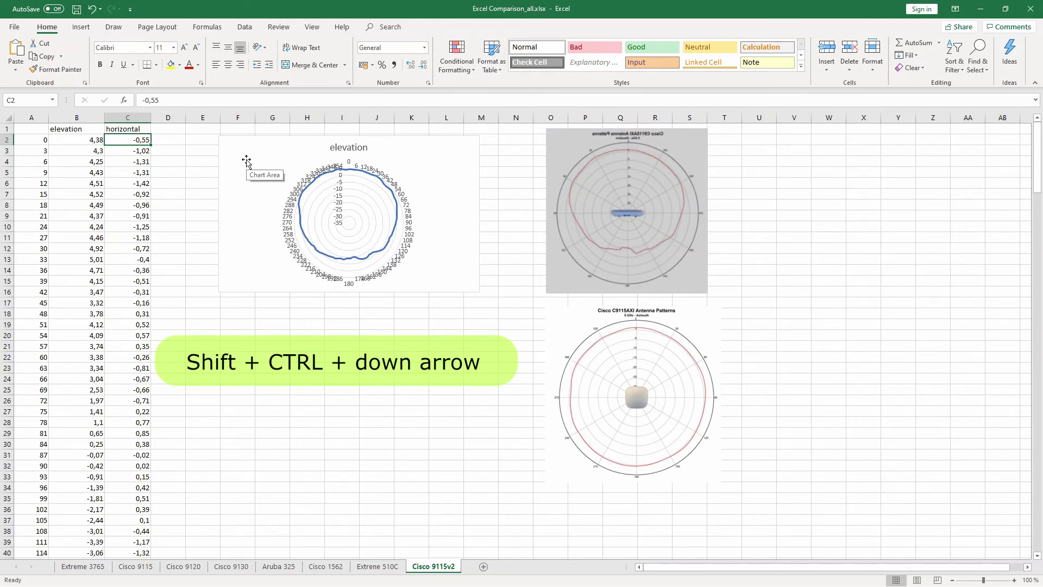
{"action": "key", "text": "shift+ctrl+Down"}
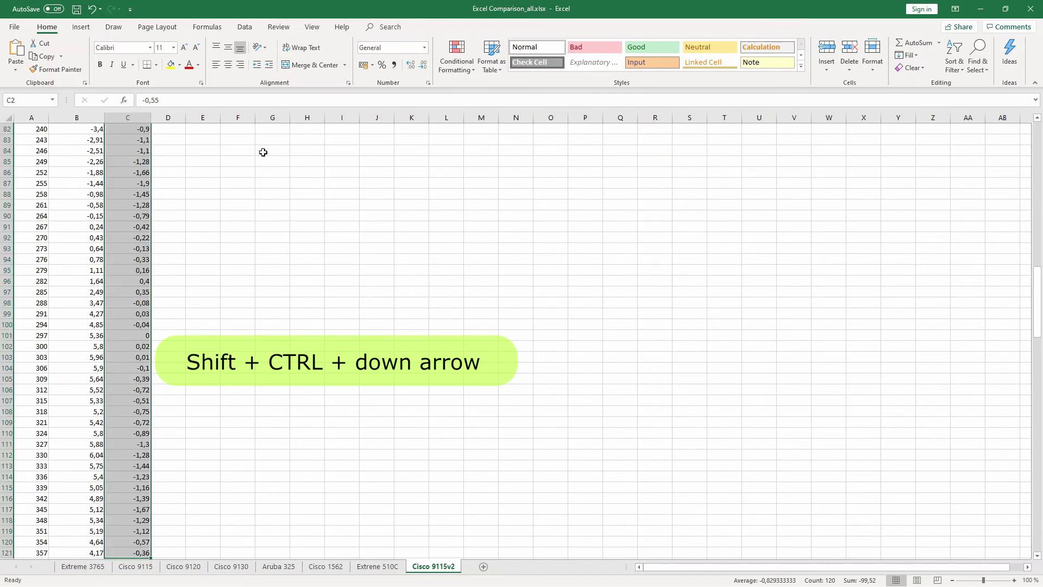
{"action": "scroll", "coordinate": [248, 231], "scroll_direction": "up", "scroll_amount": 19}
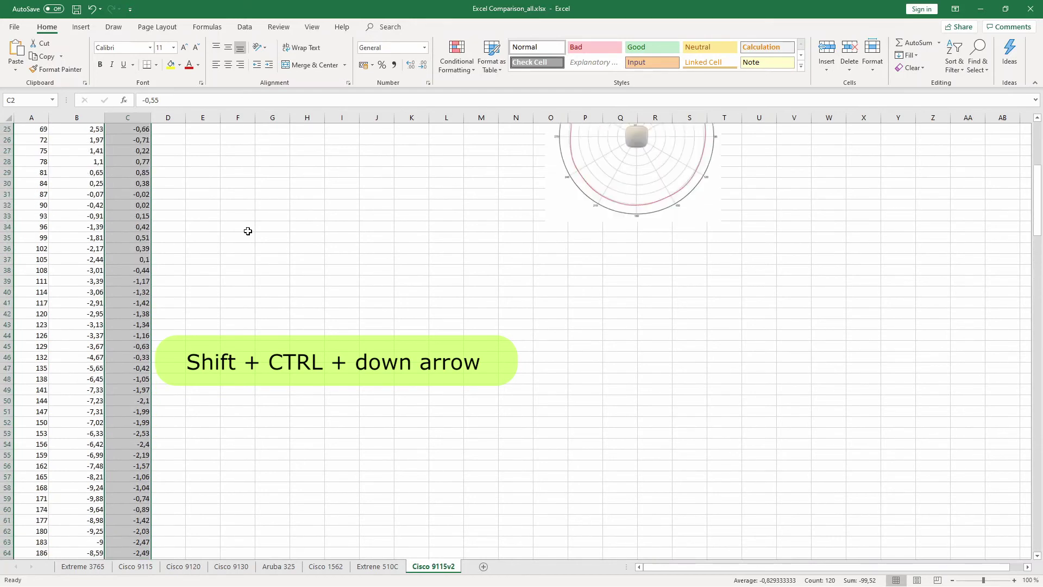
{"action": "scroll", "coordinate": [248, 231], "scroll_direction": "up", "scroll_amount": 8}
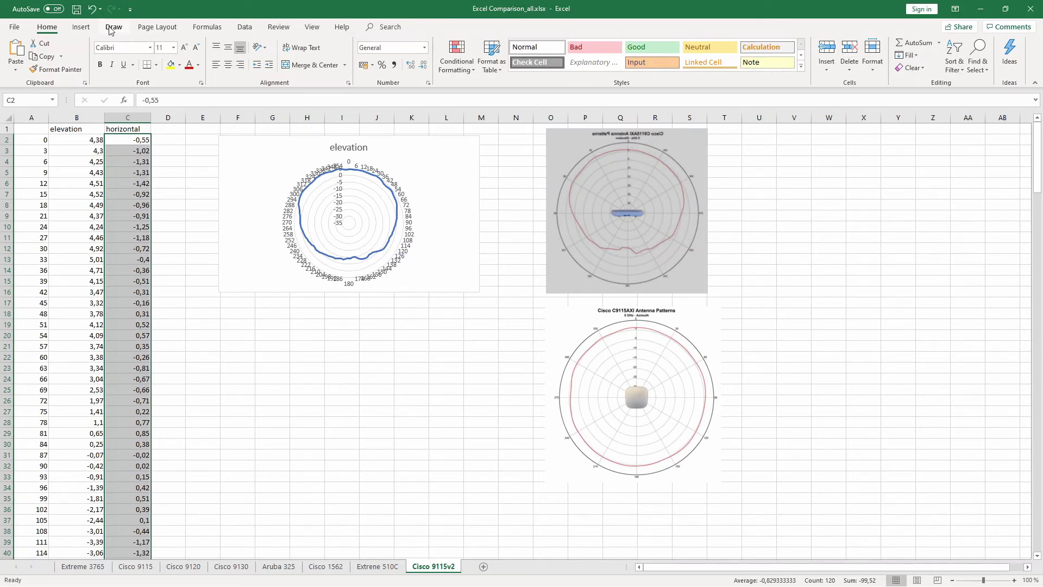
Insert a radar chart of the horizontal values and move it below the elevation chart.
{"action": "left_click", "coordinate": [91, 29]}
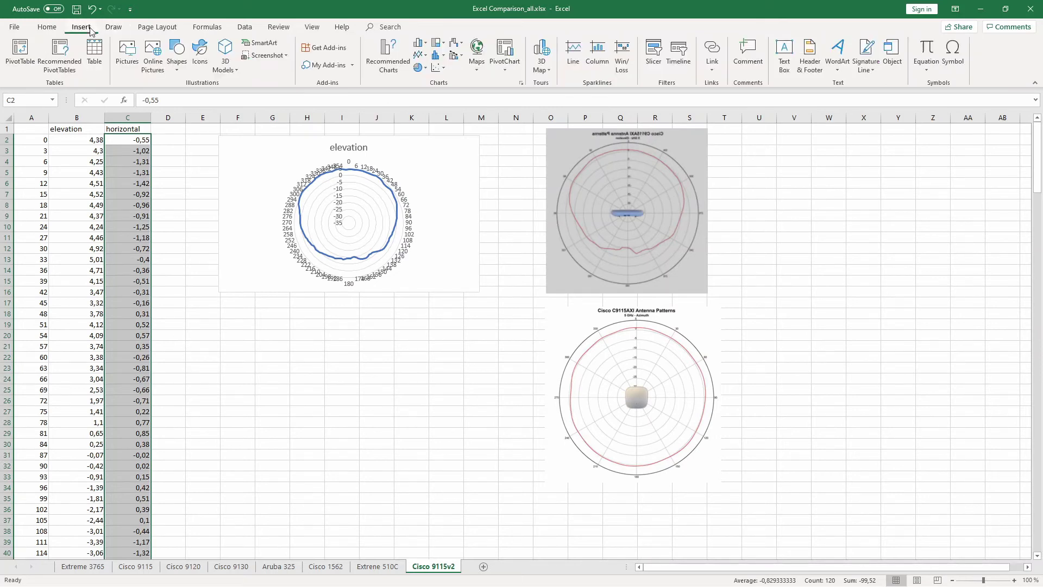
{"action": "left_click", "coordinate": [521, 83]}
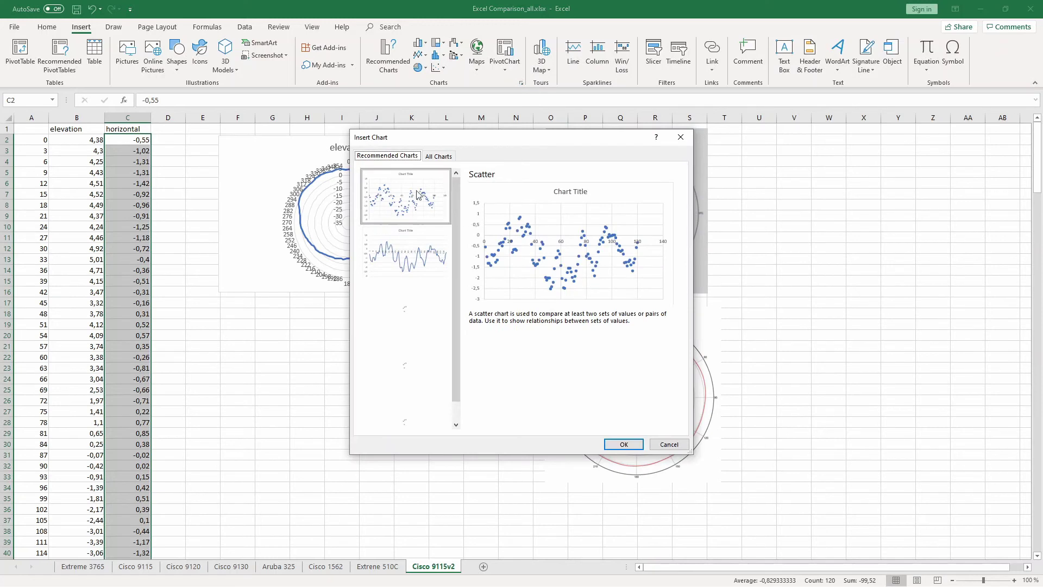
{"action": "left_click", "coordinate": [432, 157]}
{"action": "left_click", "coordinate": [395, 319]}
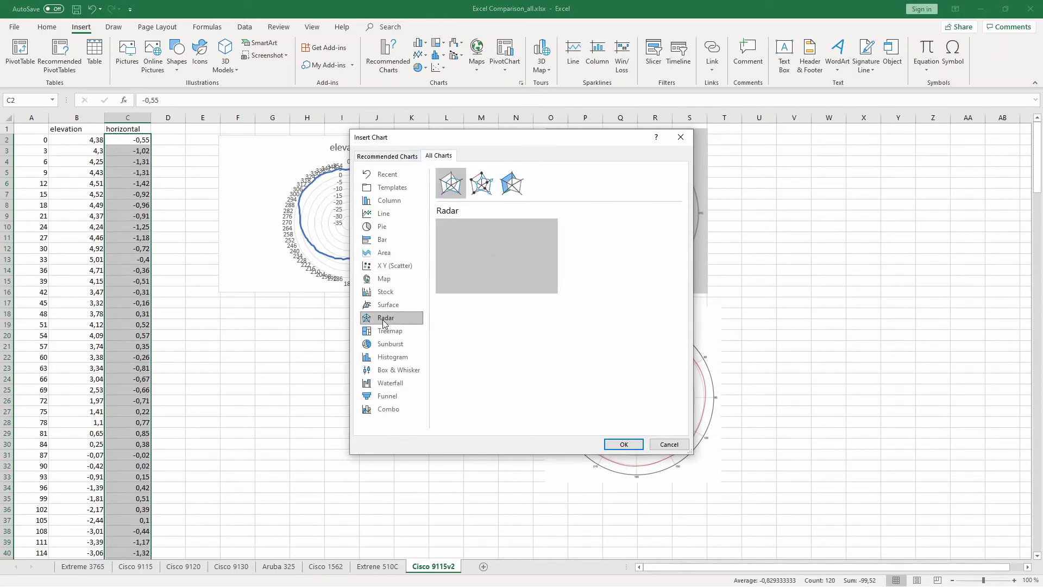
{"action": "left_click", "coordinate": [619, 444]}
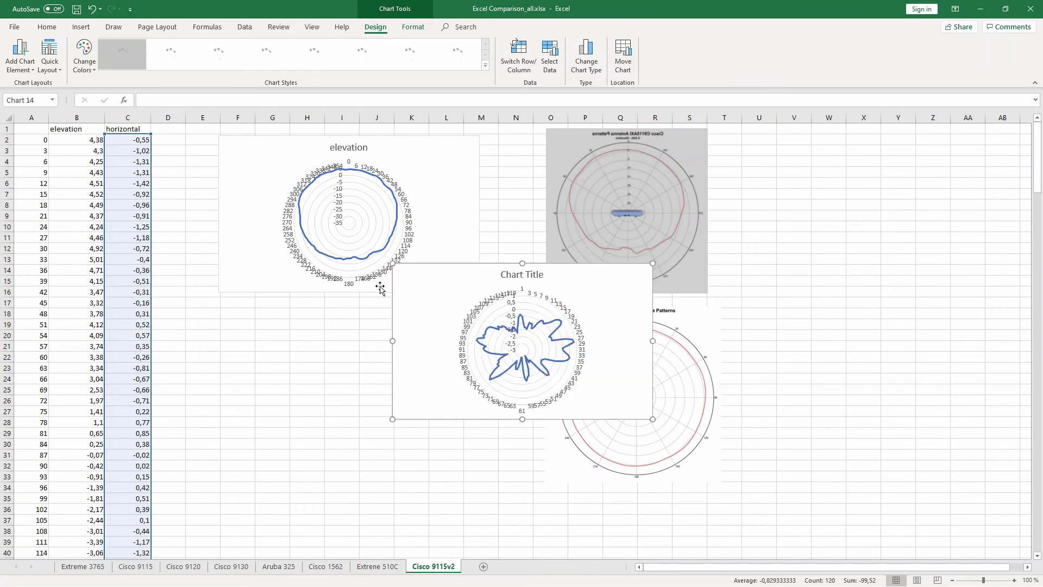
{"action": "left_click_drag", "start_coordinate": [520, 298], "coordinate": [304, 335]}
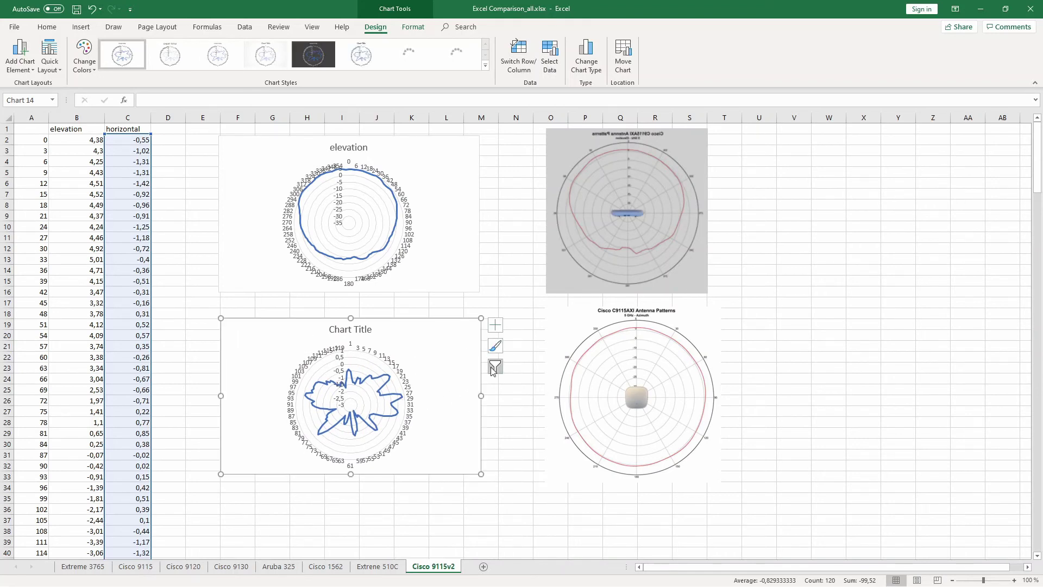
Name the new chart's series 'horizontal' from cell C1.
{"action": "left_click", "coordinate": [494, 367]}
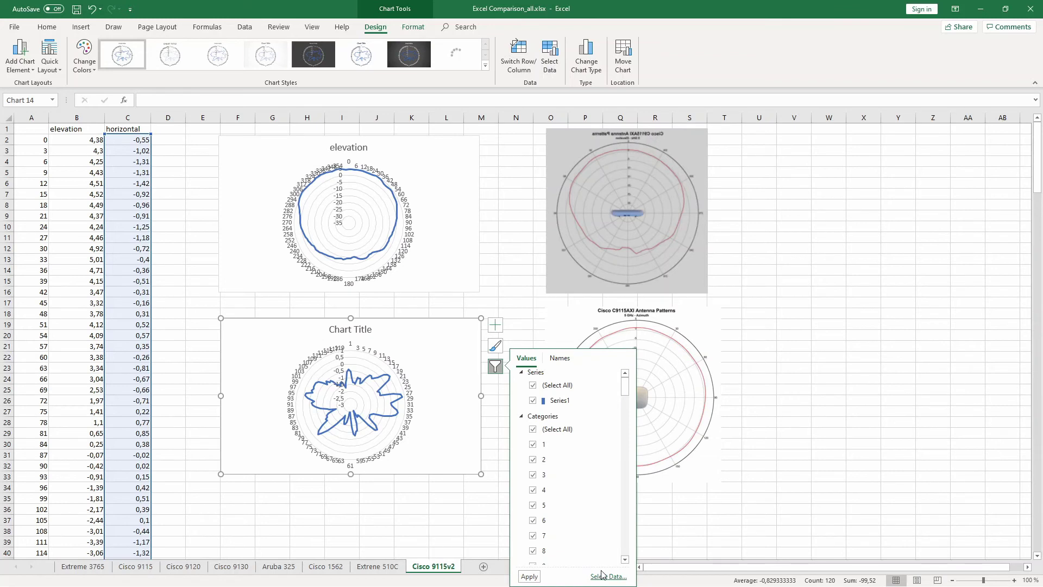
{"action": "left_click", "coordinate": [602, 575]}
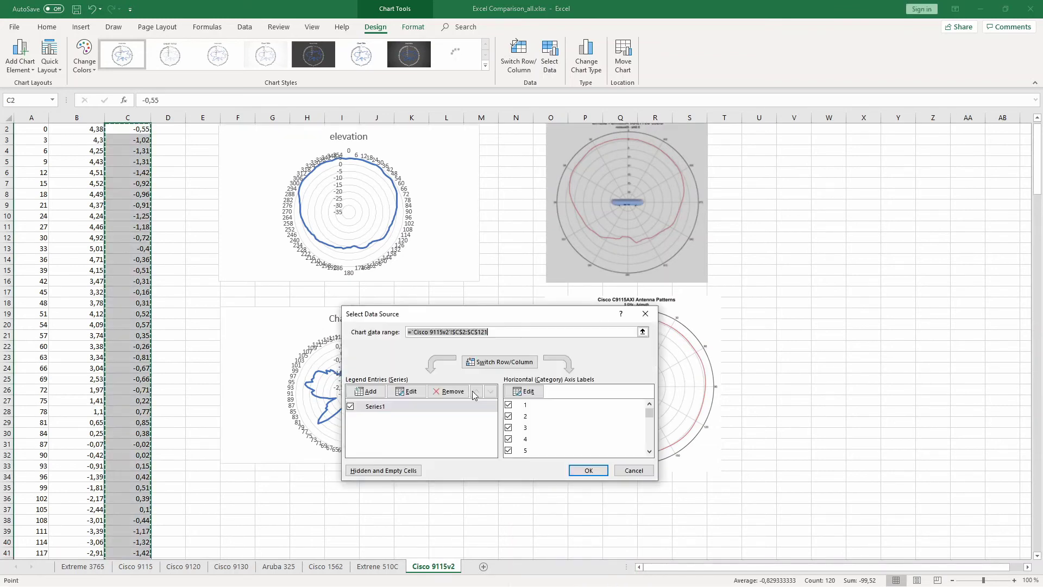
{"action": "left_click", "coordinate": [409, 392]}
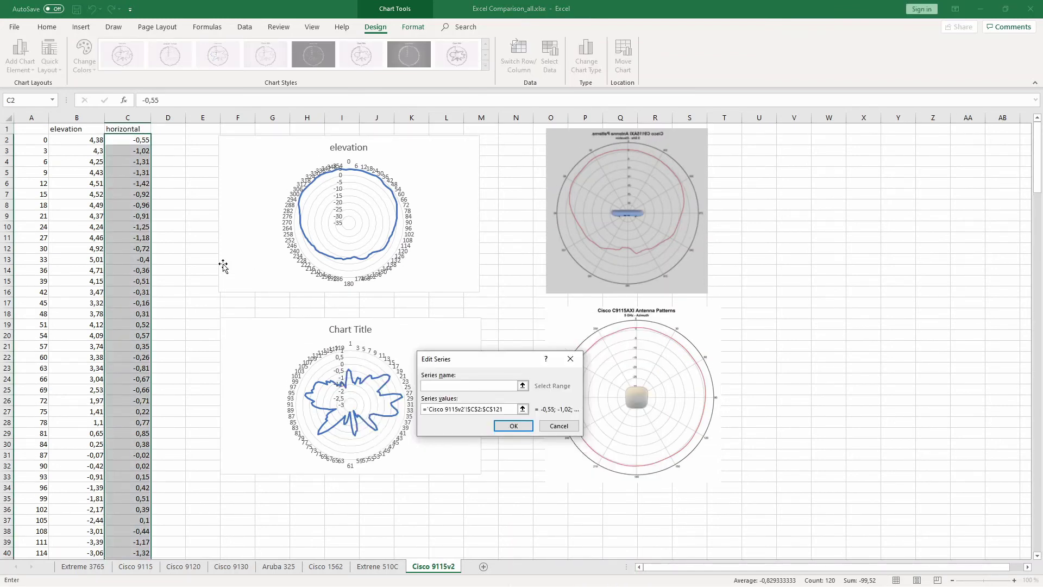
{"action": "left_click", "coordinate": [124, 129]}
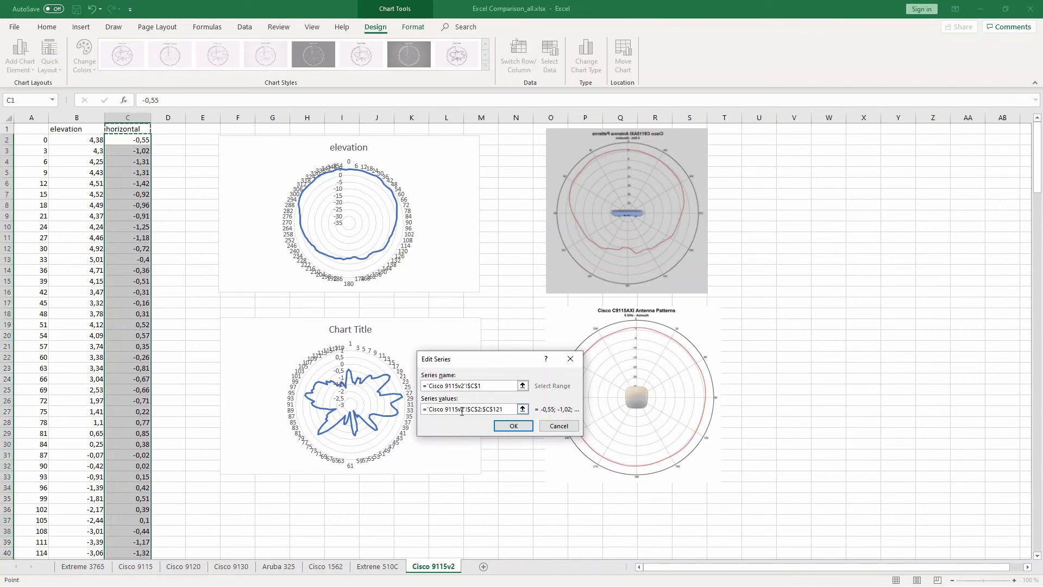
{"action": "left_click", "coordinate": [509, 427]}
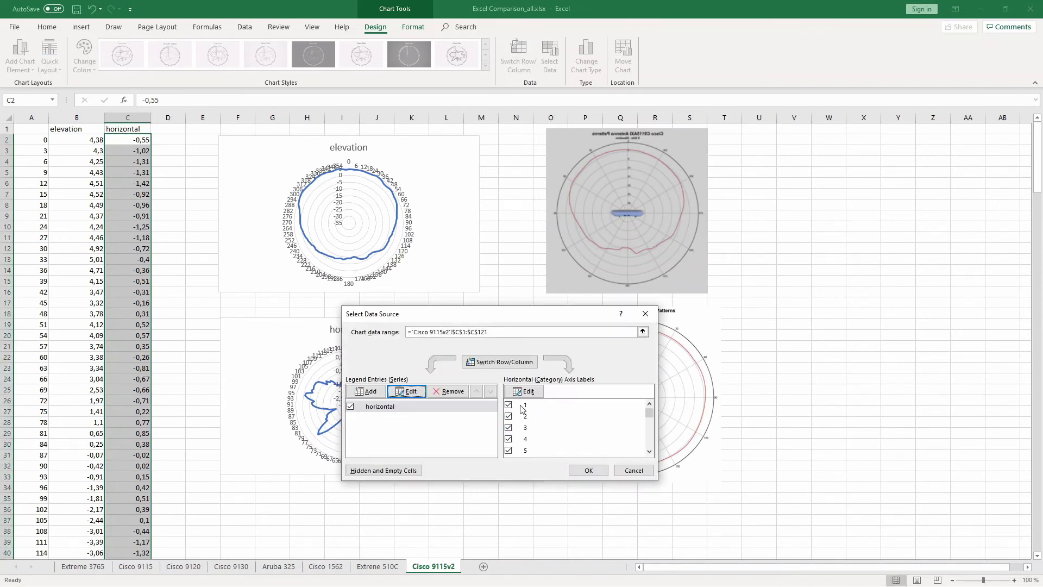
Label the chart's spokes with the angle values from column A.
{"action": "left_click", "coordinate": [524, 391]}
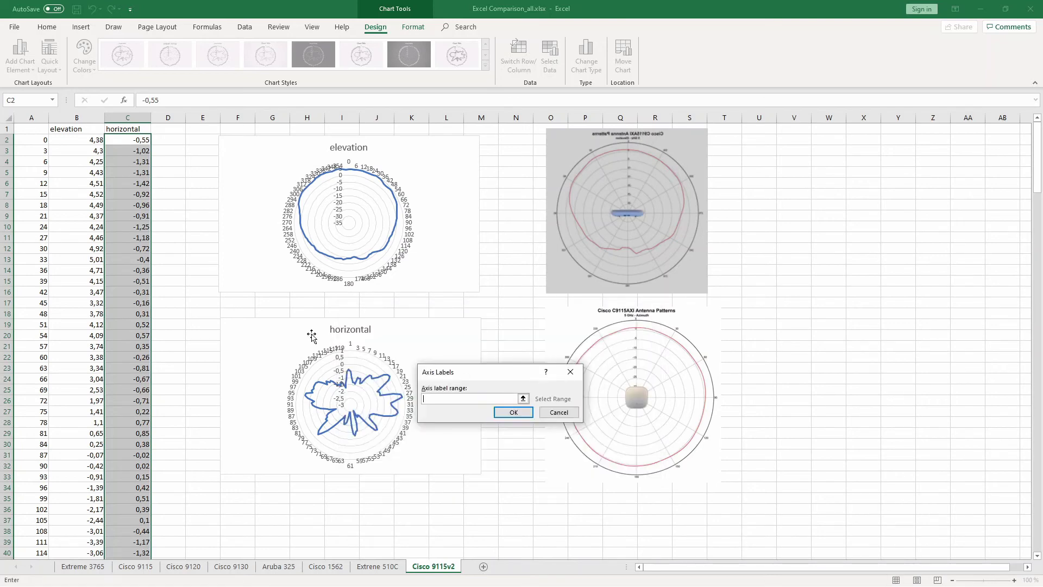
{"action": "left_click", "coordinate": [43, 143]}
{"action": "left_click_drag", "start_coordinate": [43, 143], "coordinate": [36, 542]}
{"action": "left_click", "coordinate": [513, 411]}
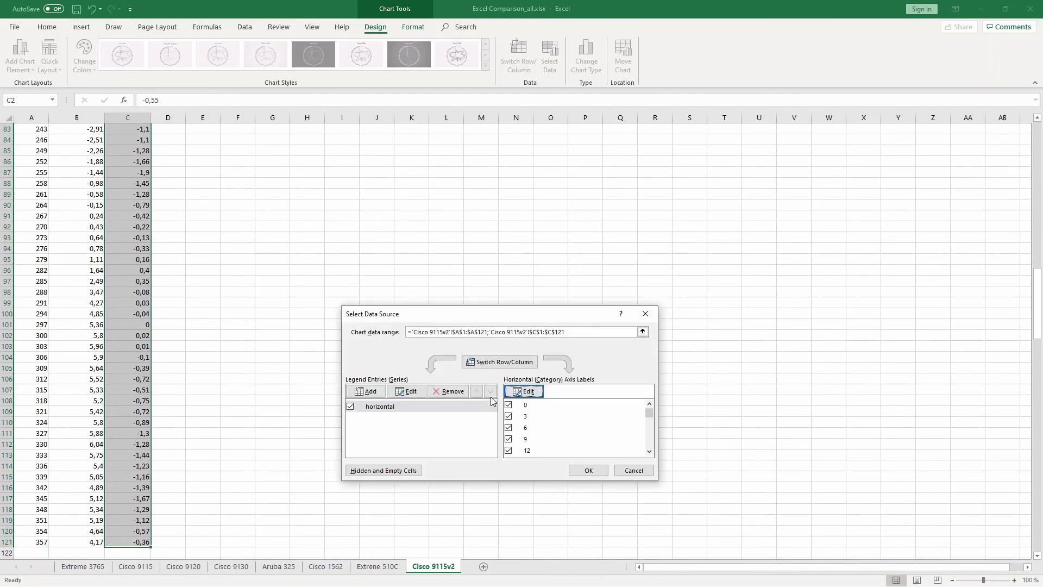
{"action": "left_click", "coordinate": [577, 466]}
{"action": "scroll", "coordinate": [478, 293], "scroll_direction": "up", "scroll_amount": 18}
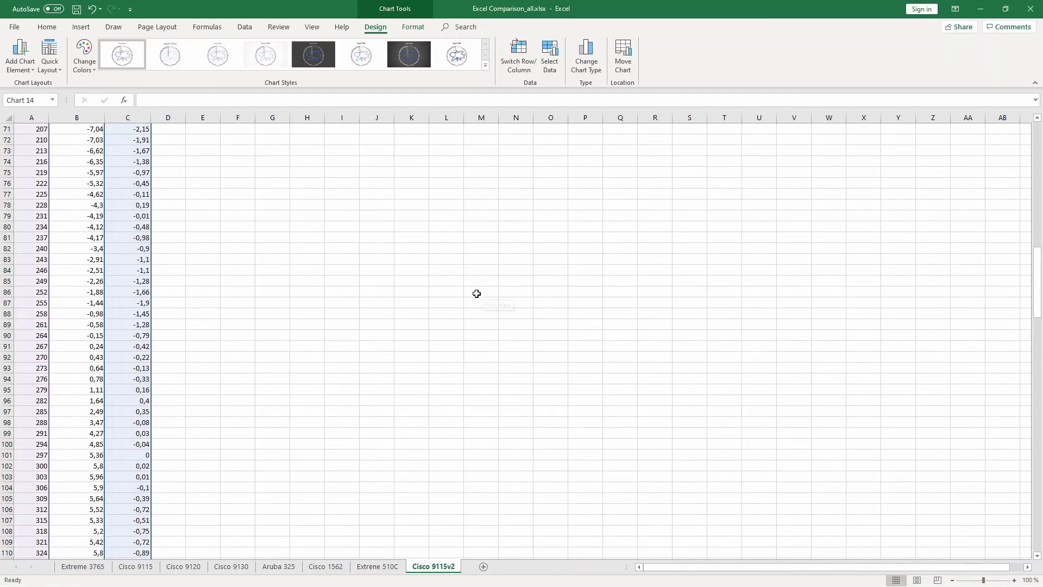
{"action": "scroll", "coordinate": [486, 293], "scroll_direction": "up", "scroll_amount": 10}
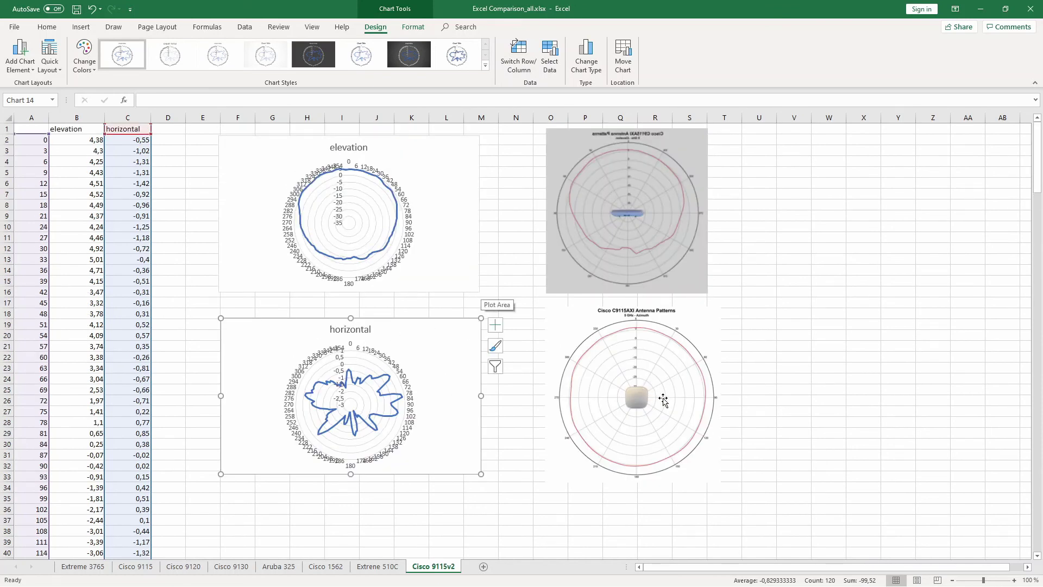
Set the horizontal chart's axis to minimum -35, maximum 5, major unit 5.
{"action": "left_click", "coordinate": [494, 324]}
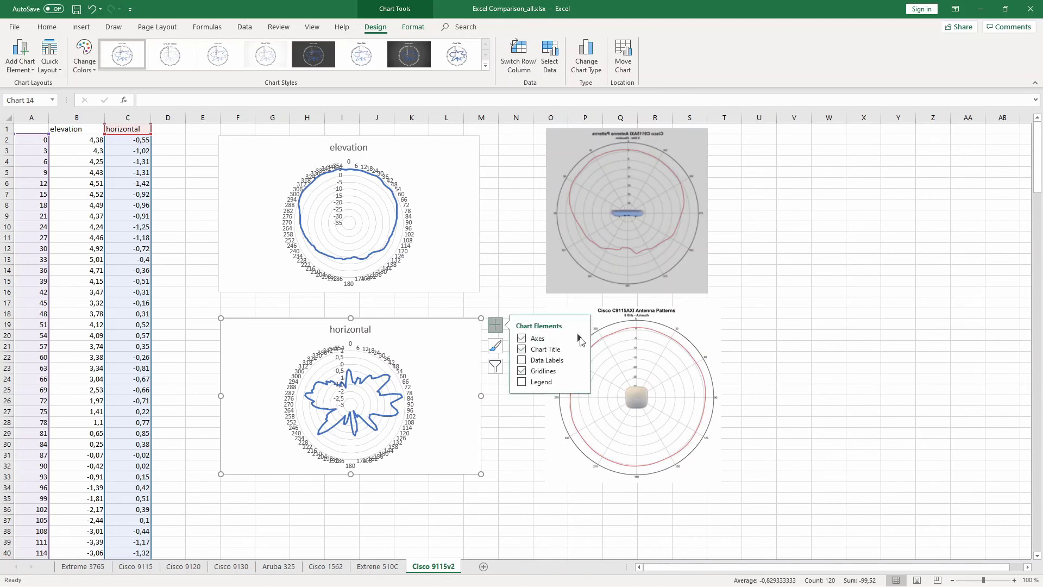
{"action": "mouse_move", "coordinate": [580, 338]}
{"action": "left_click", "coordinate": [625, 351]}
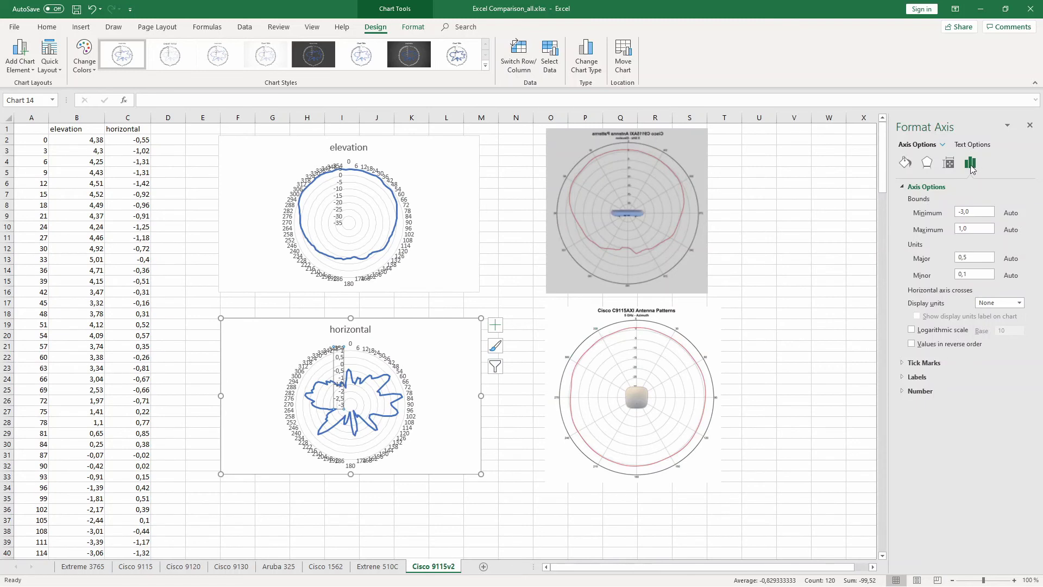
{"action": "left_click", "coordinate": [956, 216]}
{"action": "key", "text": "Return"}
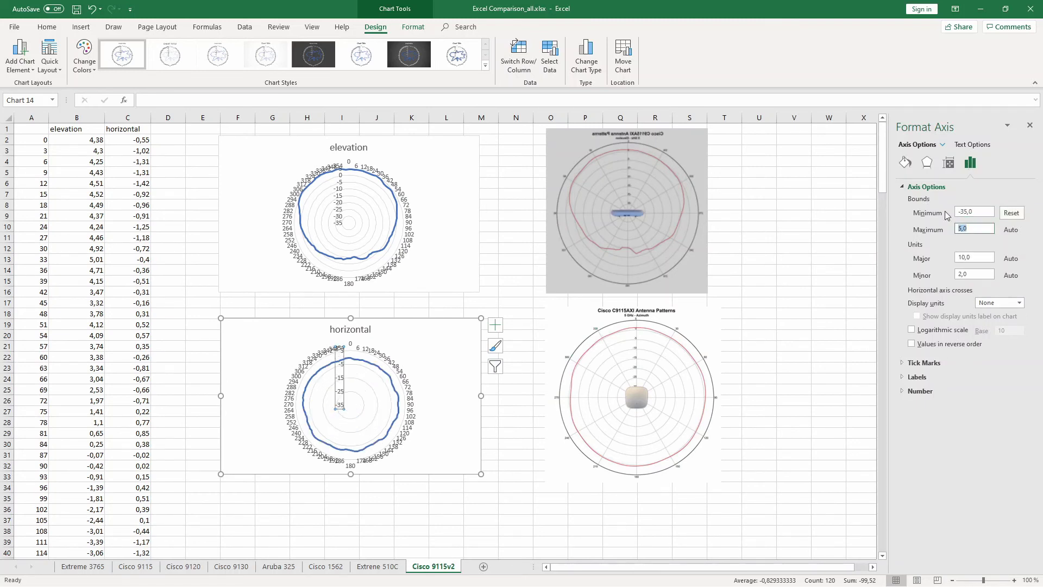
{"action": "key", "text": "Tab"}
{"action": "key", "text": "Tab"}
{"action": "left_click", "coordinate": [852, 288]}
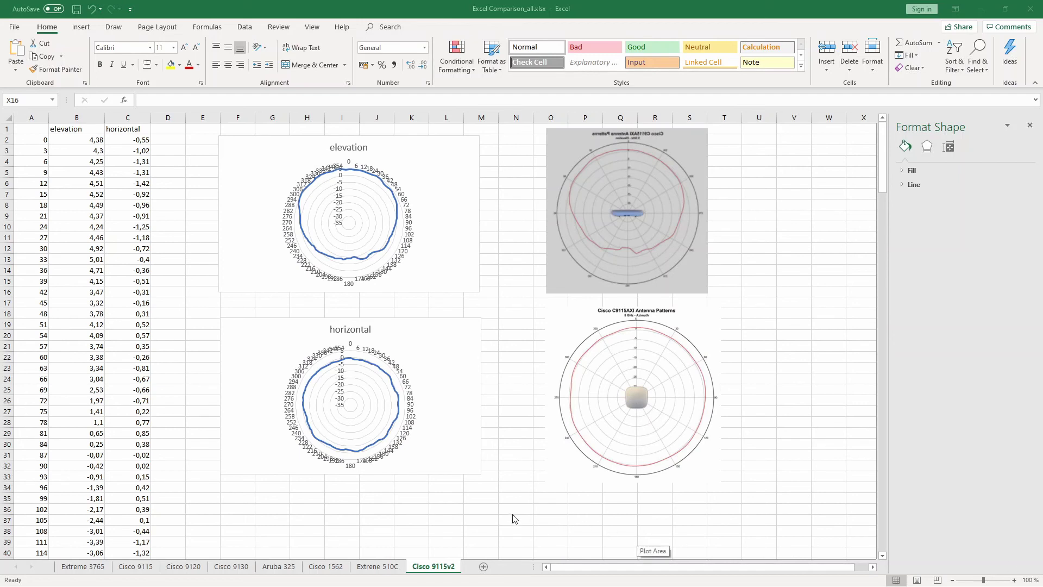
View the Cisco 9115 sheet, then the Cisco 1562 sheet with its radar charts.
{"action": "left_click", "coordinate": [134, 569]}
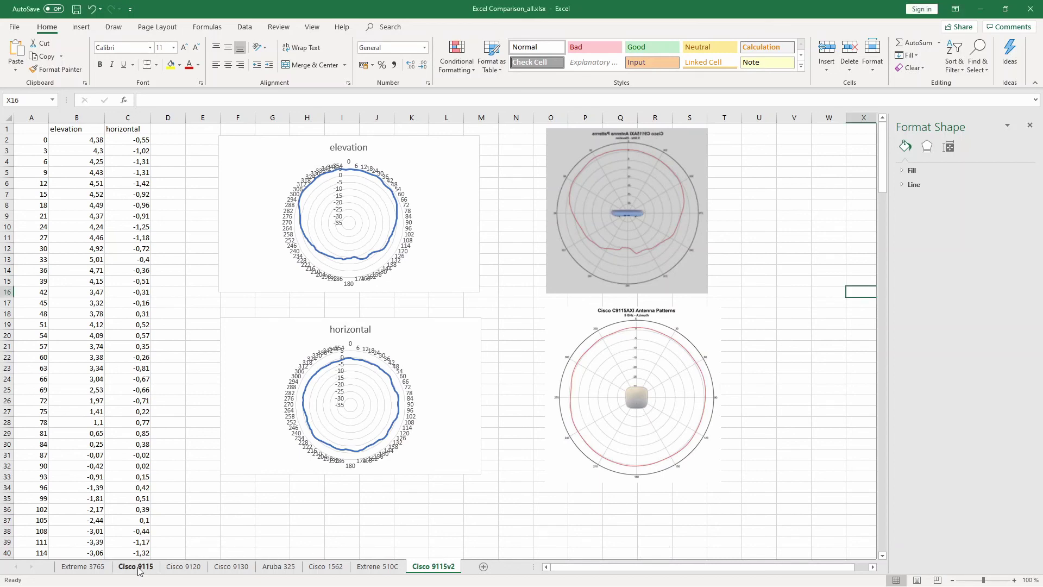
{"action": "left_click", "coordinate": [136, 566]}
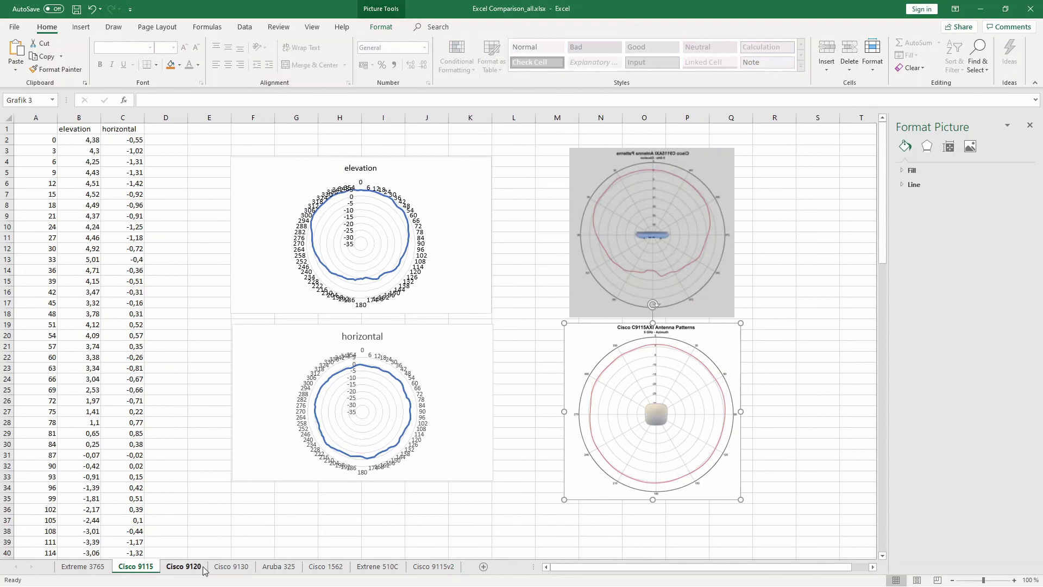
{"action": "left_click", "coordinate": [329, 568]}
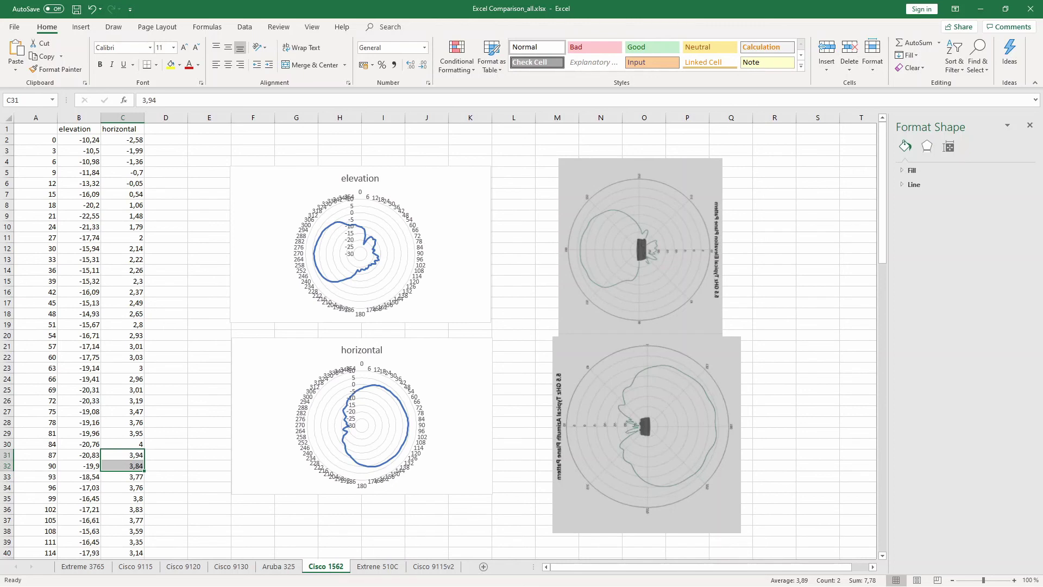
Read the Ekahau antenna article from the top down to the scaleMin/scaleMax definitions.
{"action": "key", "text": "alt+Tab"}
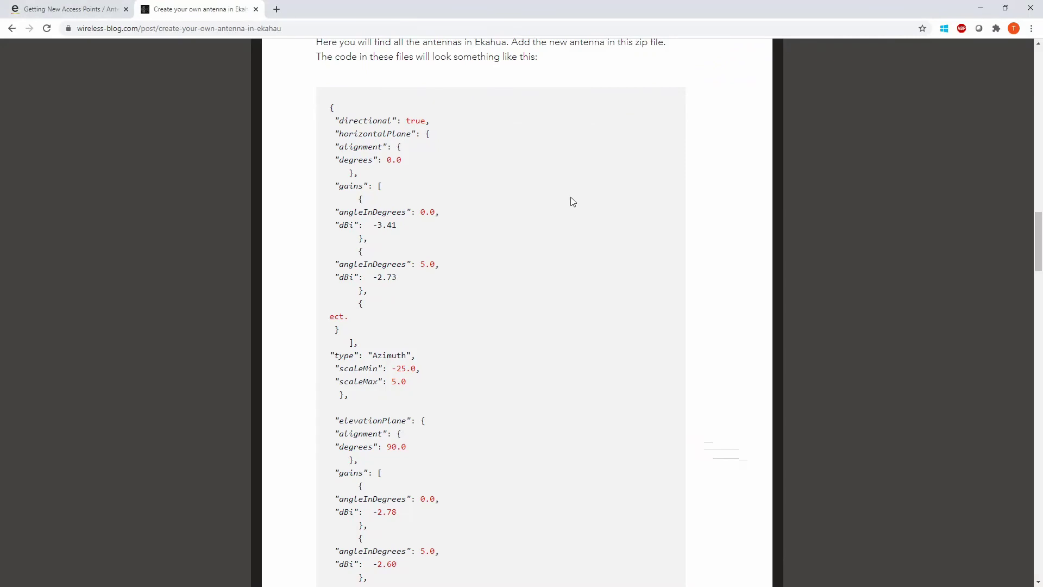
{"action": "left_click_drag", "start_coordinate": [1037, 233], "coordinate": [1018, 76]}
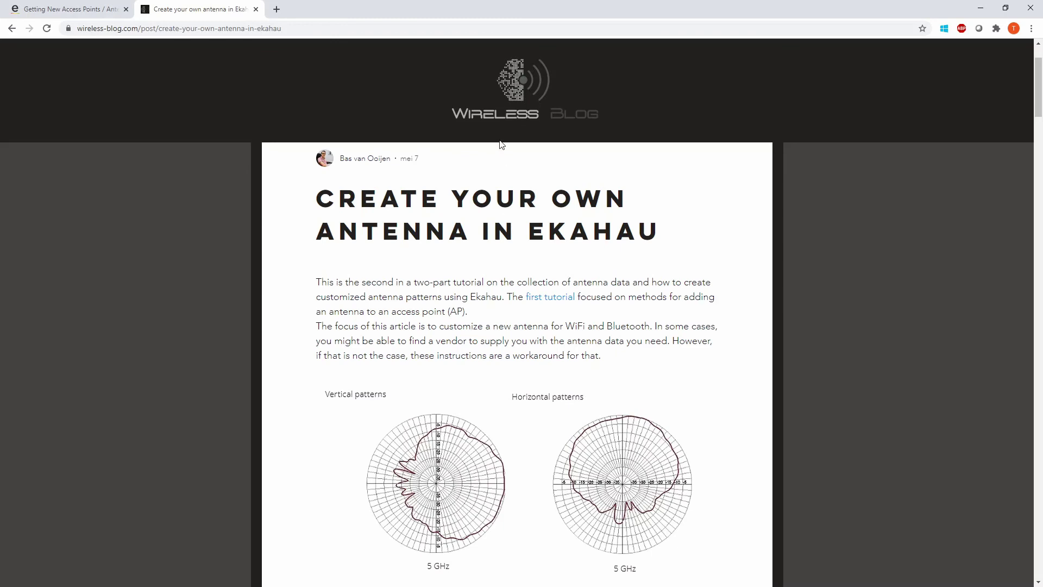
{"action": "scroll", "coordinate": [566, 354], "scroll_direction": "down", "scroll_amount": 6}
{"action": "scroll", "coordinate": [593, 368], "scroll_direction": "down", "scroll_amount": 19}
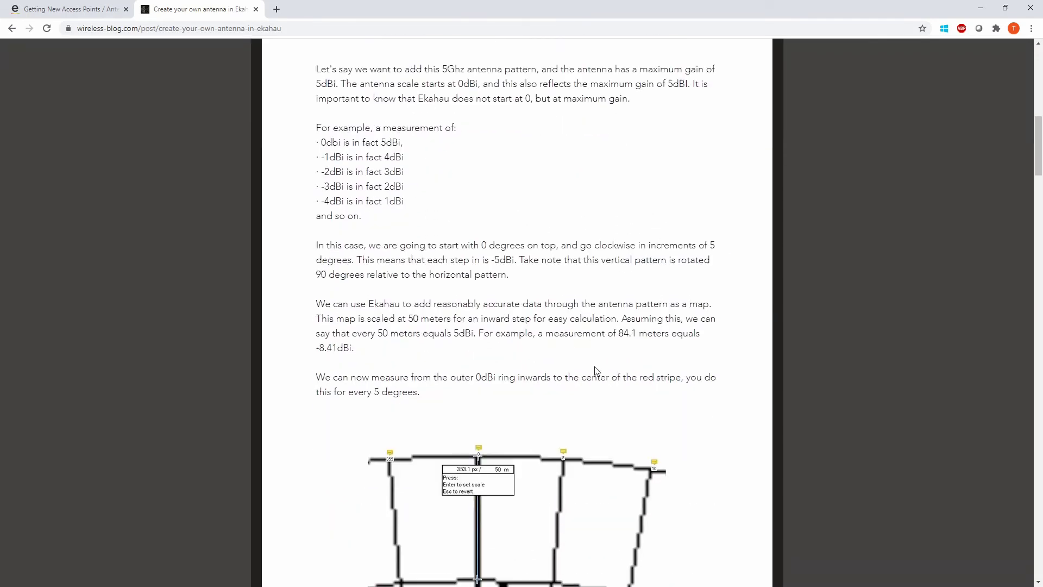
{"action": "scroll", "coordinate": [601, 372], "scroll_direction": "down", "scroll_amount": 3}
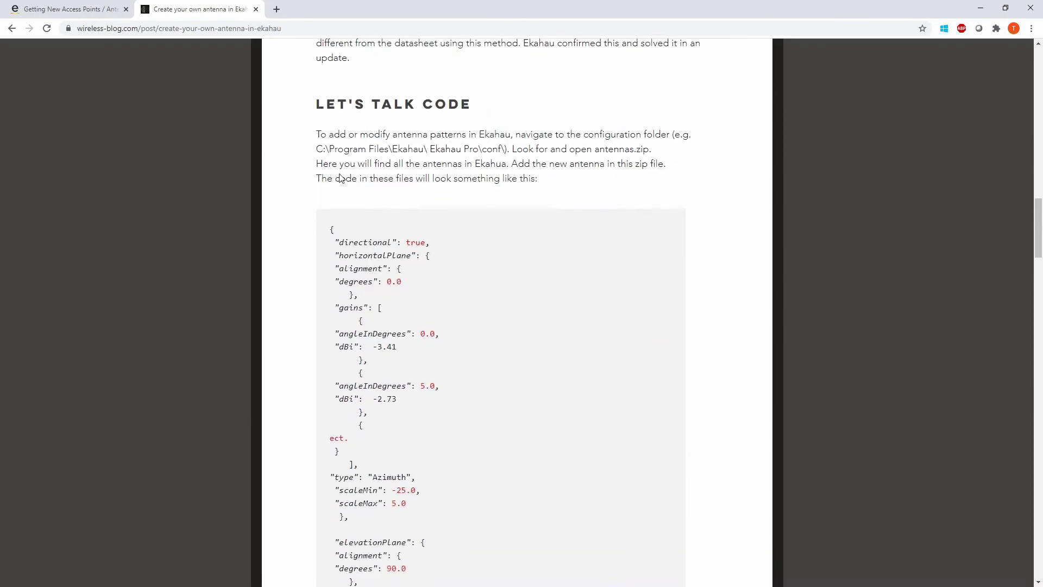
{"action": "scroll", "coordinate": [492, 305], "scroll_direction": "down", "scroll_amount": 6}
{"action": "scroll", "coordinate": [487, 303], "scroll_direction": "down", "scroll_amount": 14}
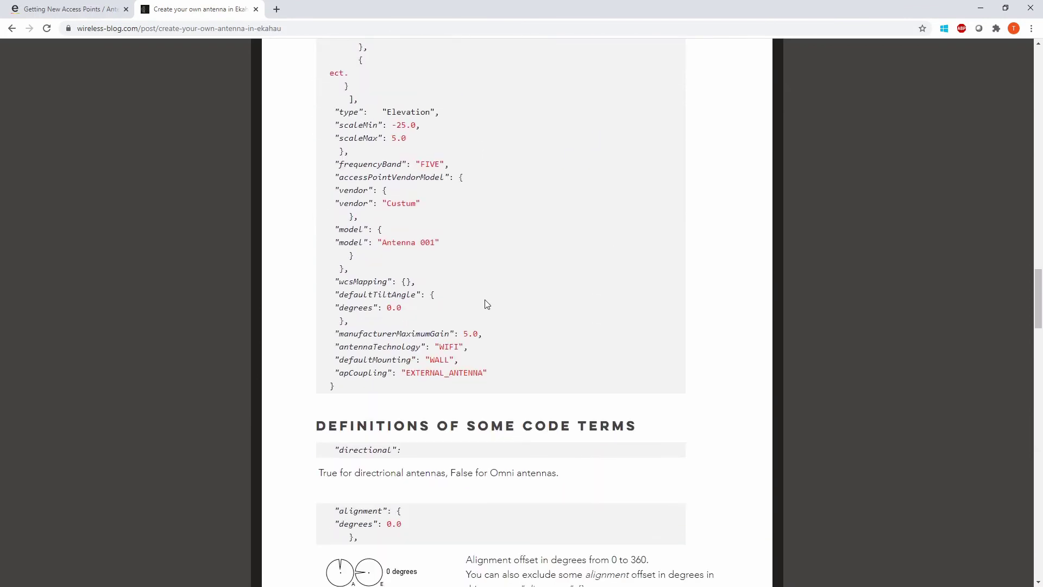
{"action": "scroll", "coordinate": [492, 301], "scroll_direction": "down", "scroll_amount": 3}
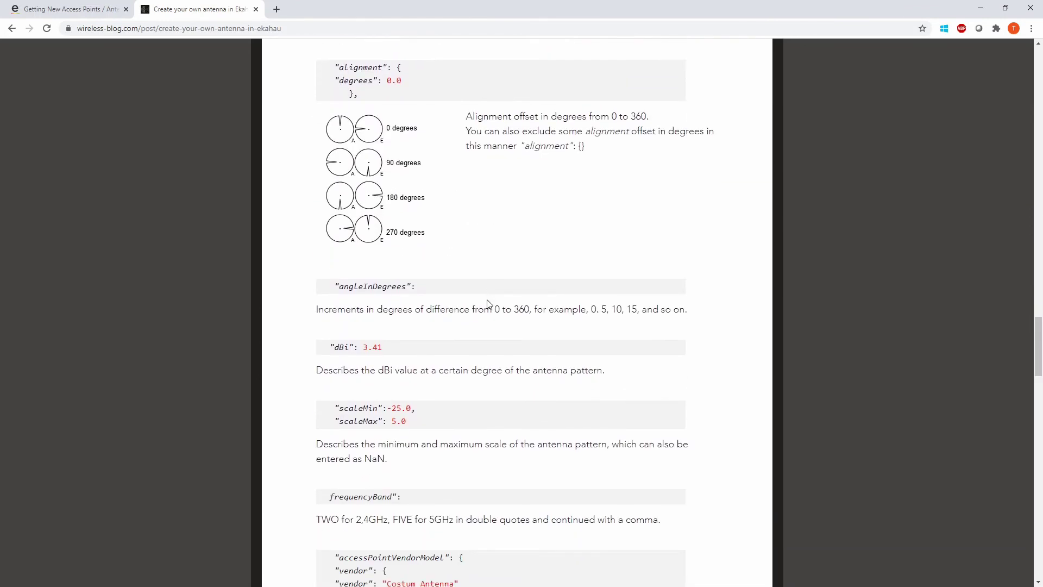